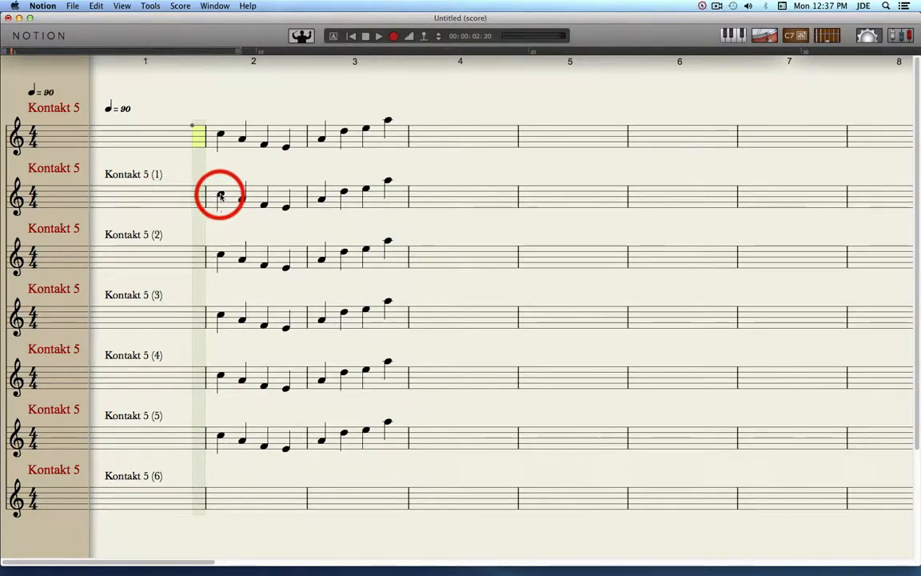
Step: Audition a note on the Kontakt 5 (1) staff and rename that staff K5 Tambourine
{"action": "left_click", "coordinate": [242, 200]}
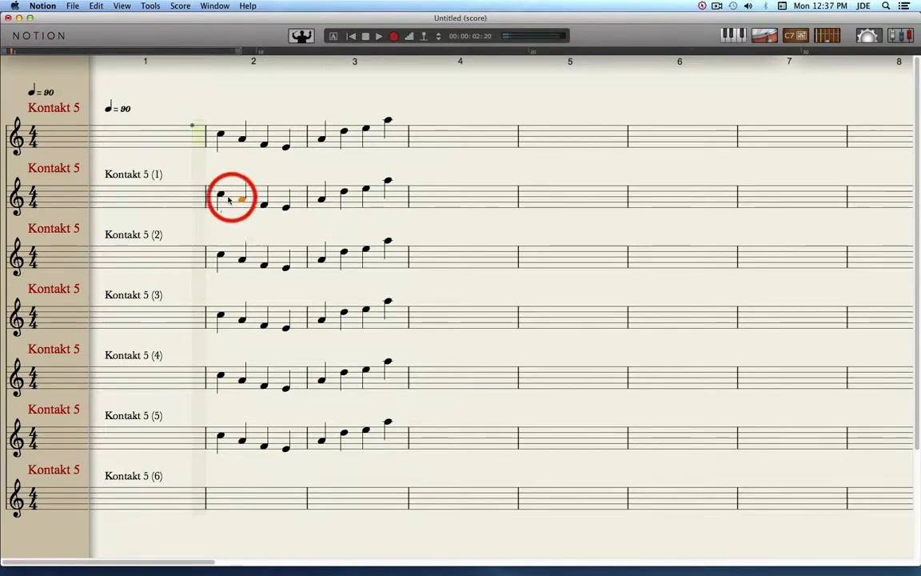
{"action": "double_click", "coordinate": [126, 178]}
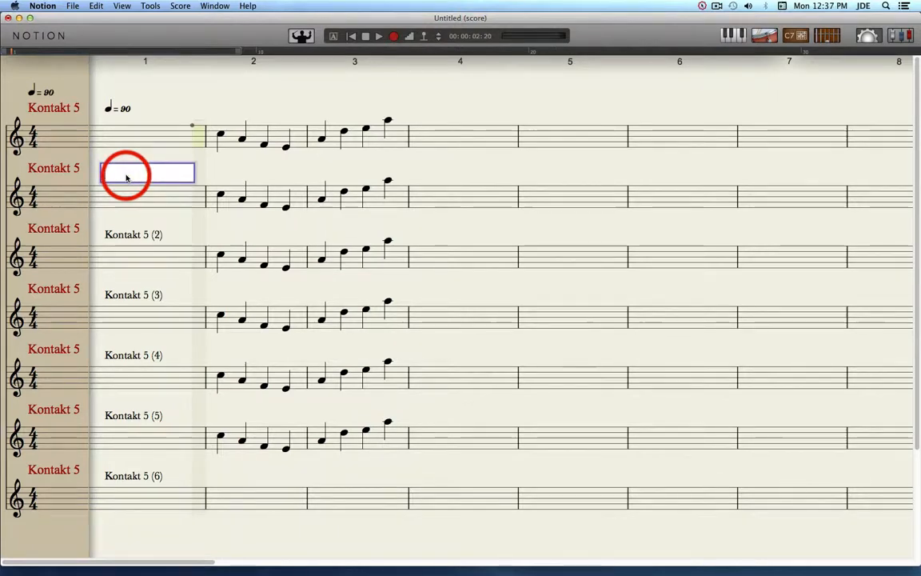
{"action": "type", "text": "K"}
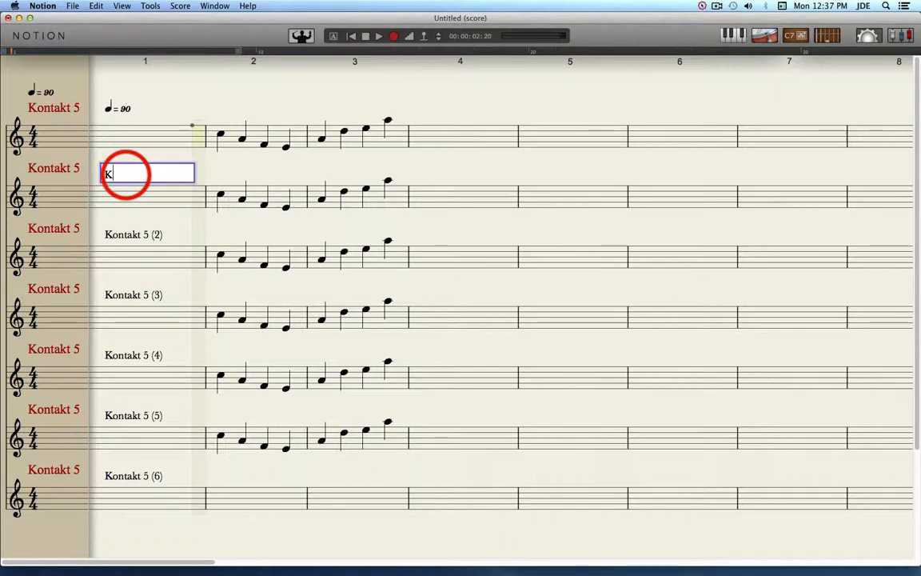
{"action": "type", "text": "5 Tam"}
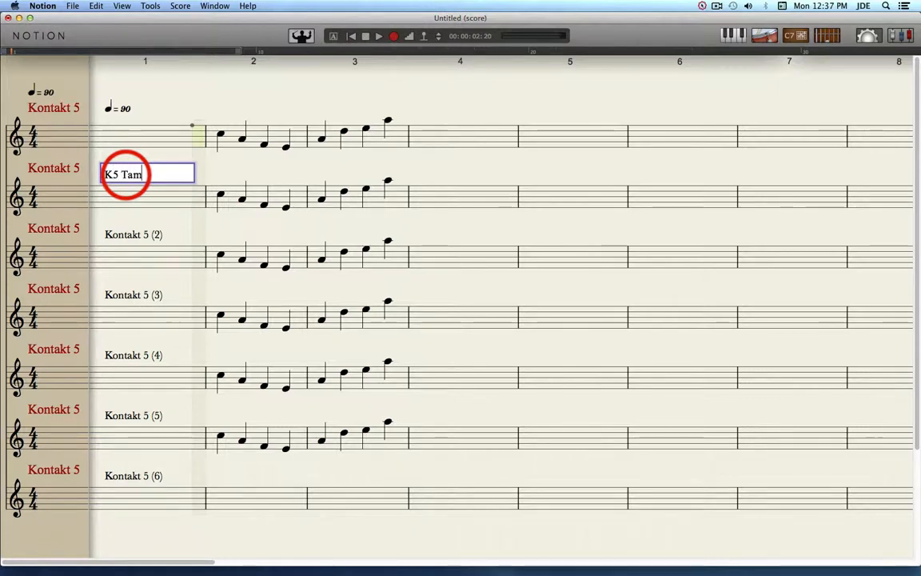
{"action": "type", "text": "bourine"}
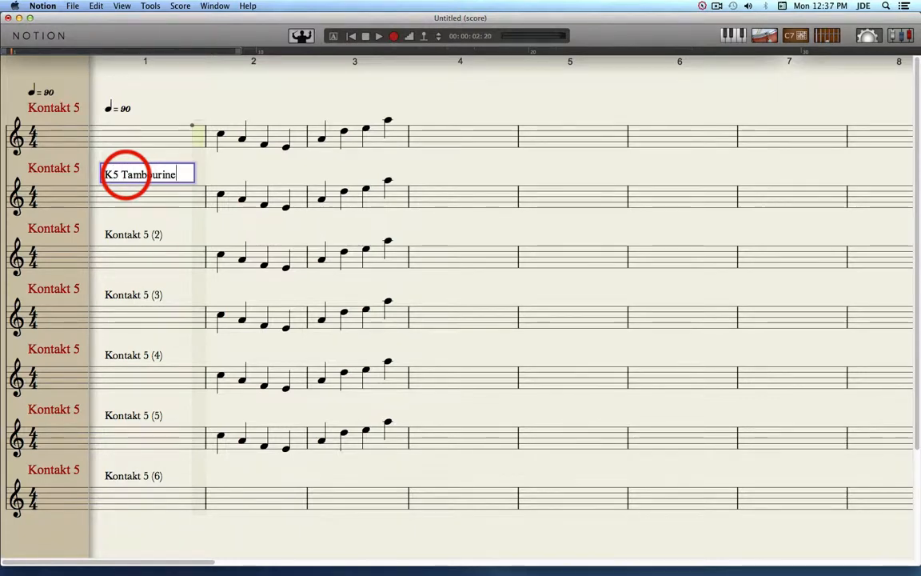
{"action": "key", "text": "Return"}
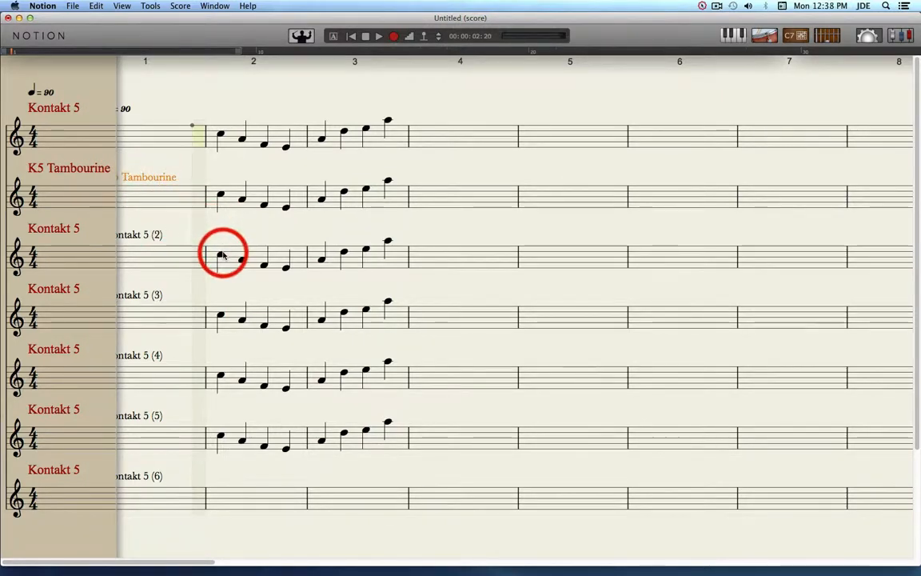
Step: Rename the Kontakt 5 (2) staff K5 Timpani
{"action": "double_click", "coordinate": [144, 235]}
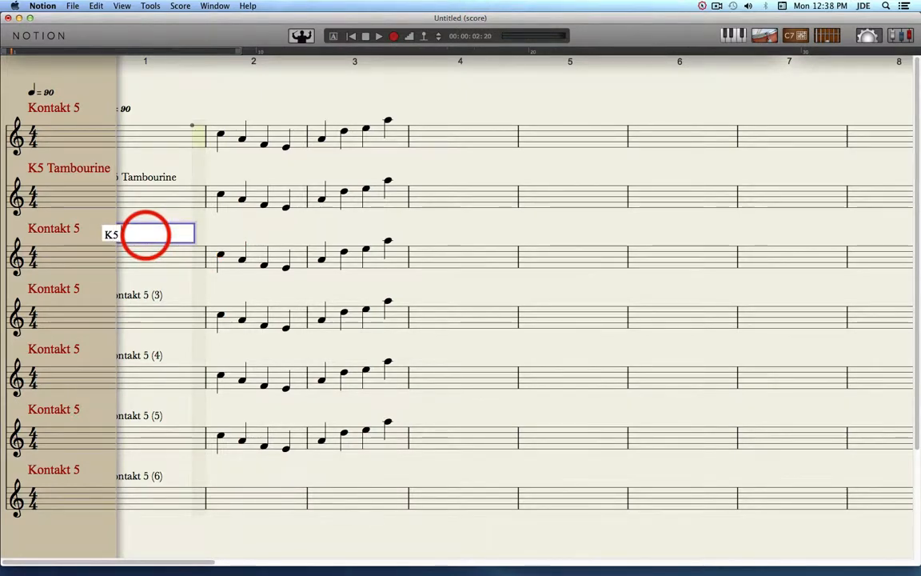
{"action": "type", "text": "K5 Timpani"}
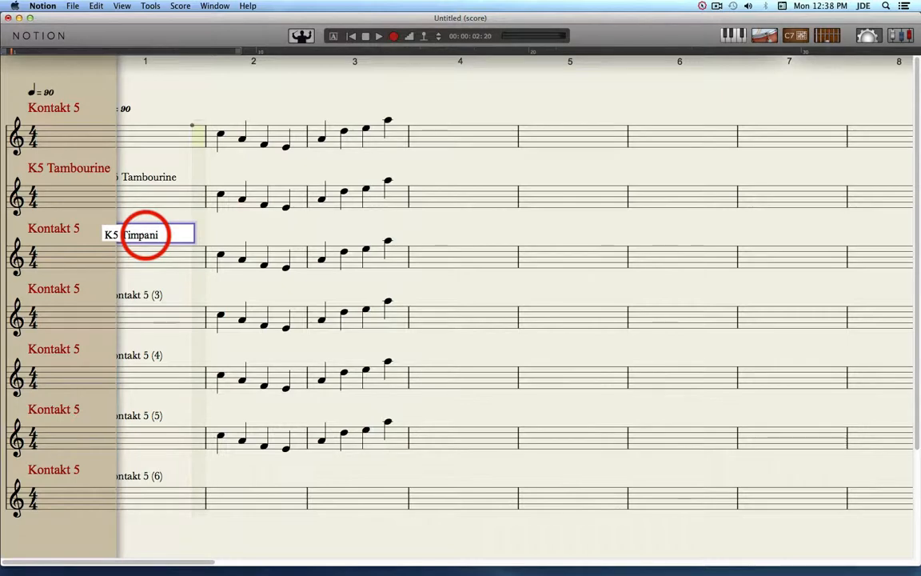
{"action": "key", "text": "Return"}
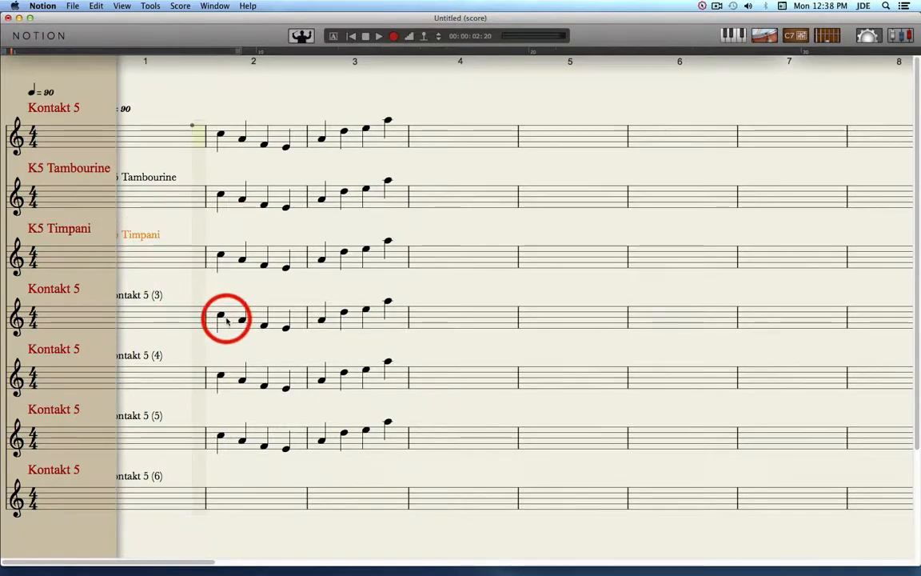
Step: Rename the Kontakt 5 (3) staff K5 Woodblocks
{"action": "double_click", "coordinate": [142, 296]}
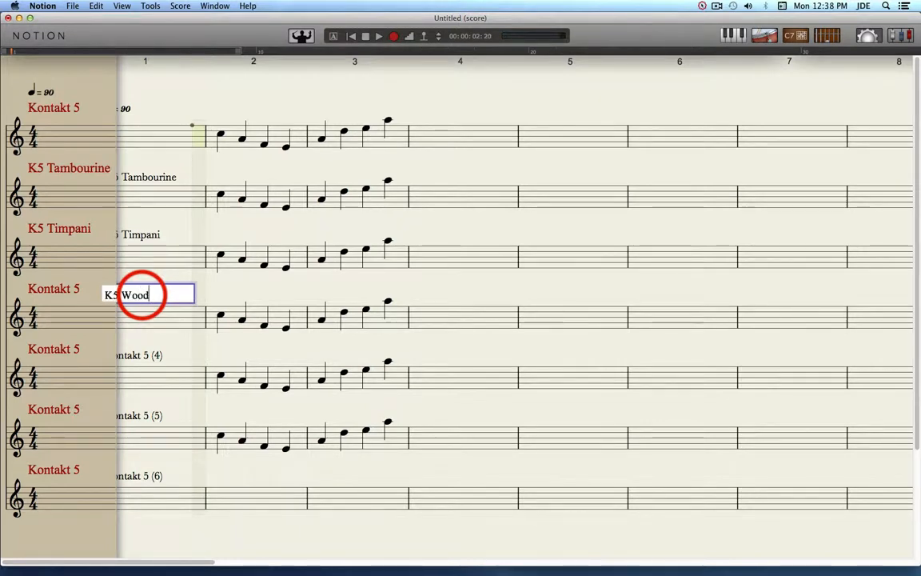
{"action": "type", "text": "K5 Woodblocks"}
{"action": "key", "text": "Return"}
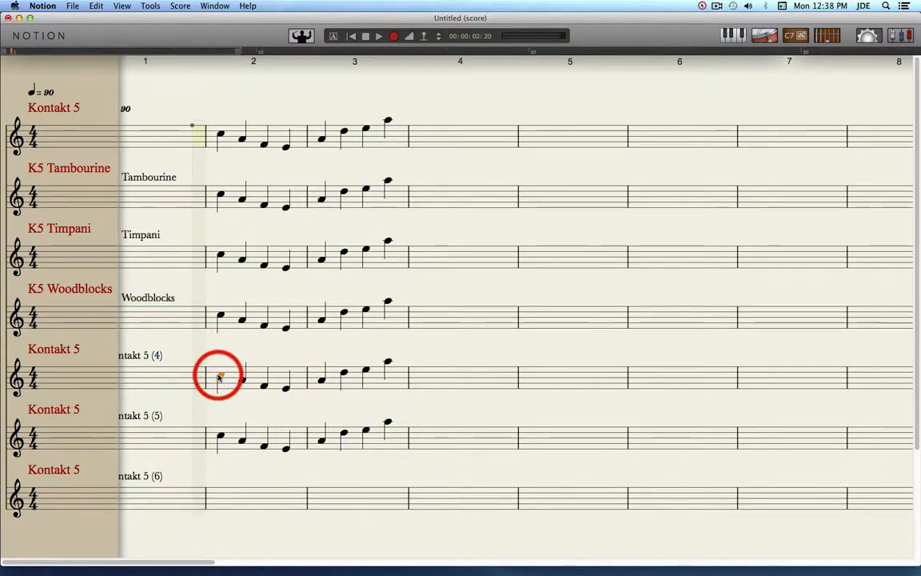
Step: Rename the Kontakt 5 (4) staff K5 Soprano
{"action": "double_click", "coordinate": [148, 355]}
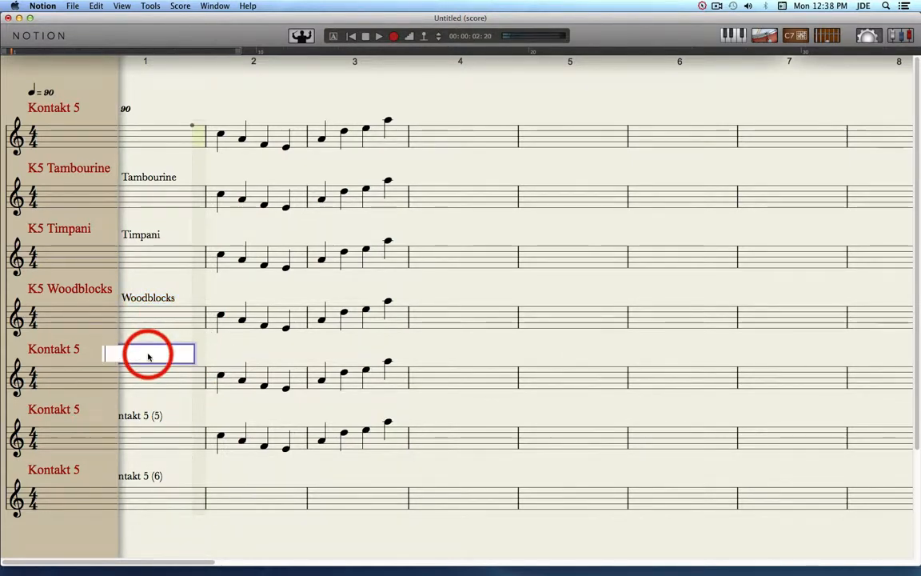
{"action": "type", "text": "K5 S"}
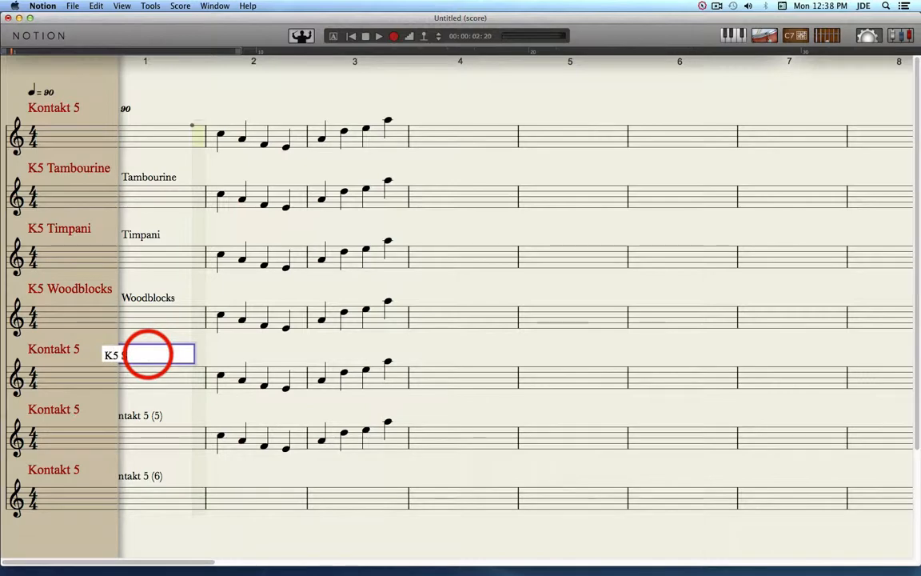
{"action": "type", "text": "oprano"}
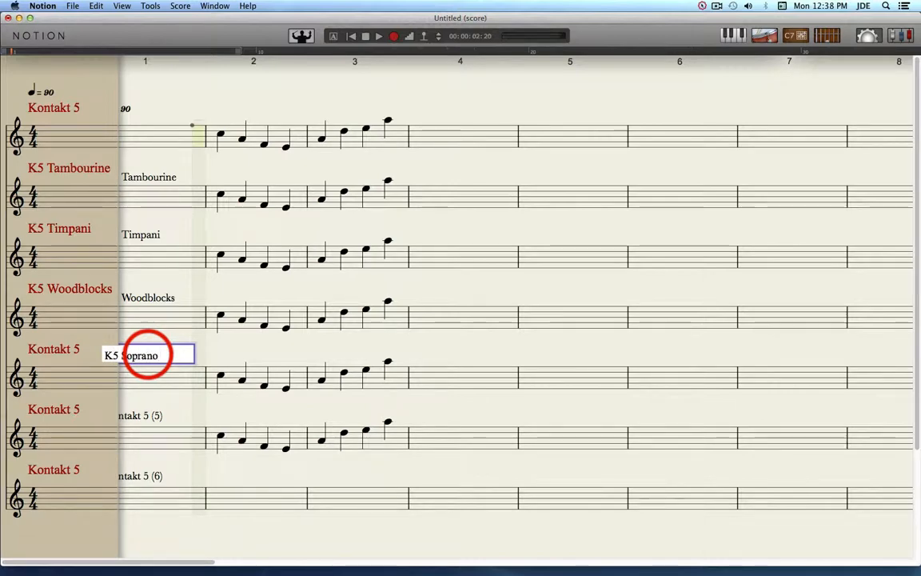
{"action": "key", "text": "Return"}
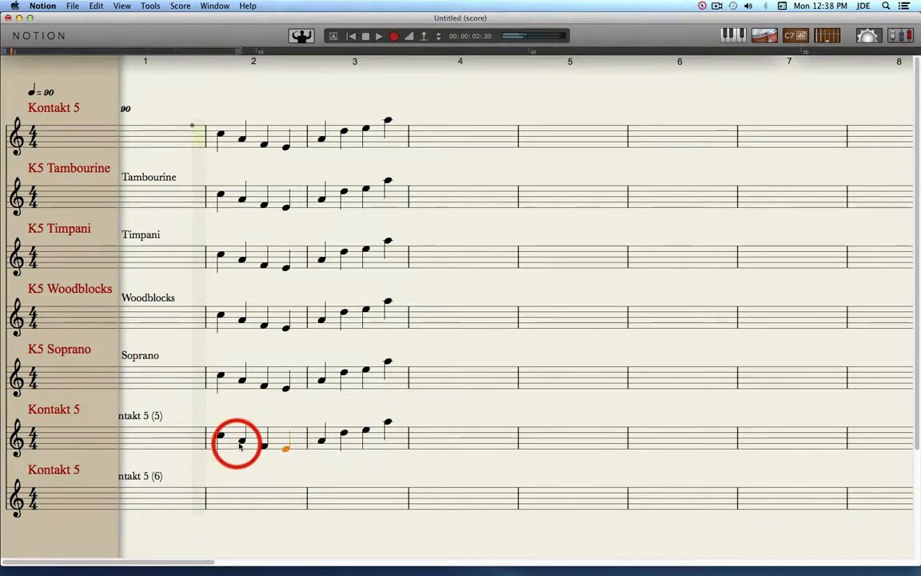
Step: On the Kontakt 5 (5) staff, lower the first two notes of measure 2 and the last three notes of measure 3 below the staff
{"action": "left_click", "coordinate": [242, 458]}
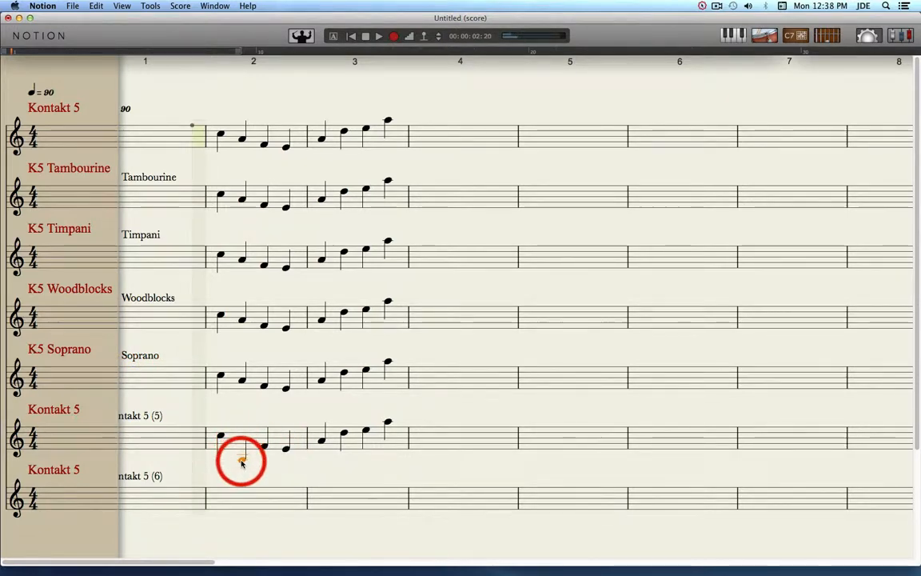
{"action": "left_click", "coordinate": [222, 464]}
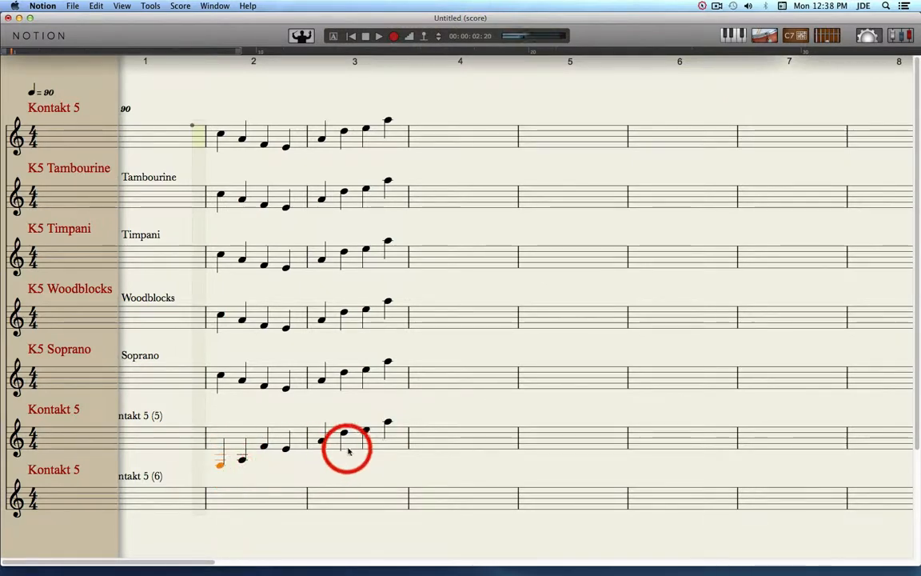
{"action": "left_click", "coordinate": [344, 458]}
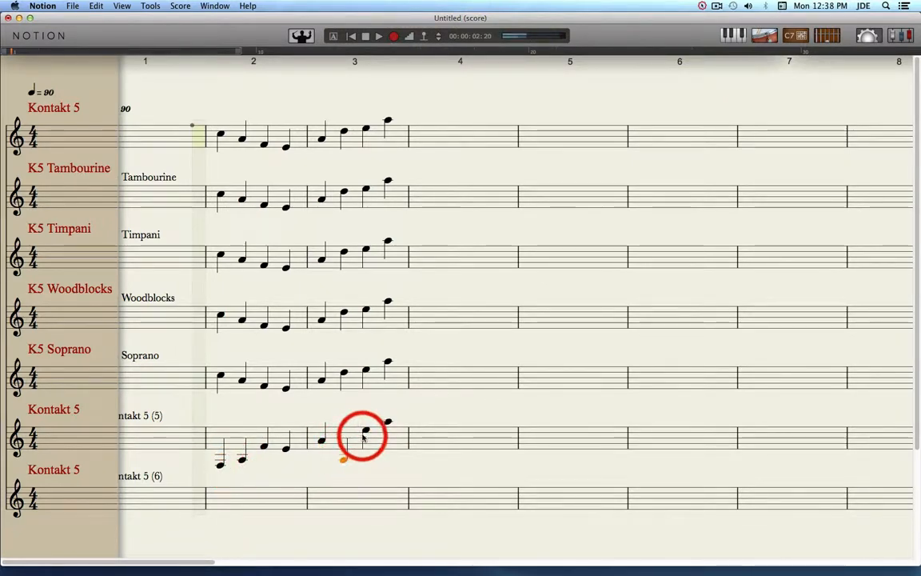
{"action": "left_click_drag", "start_coordinate": [389, 424], "coordinate": [390, 469]}
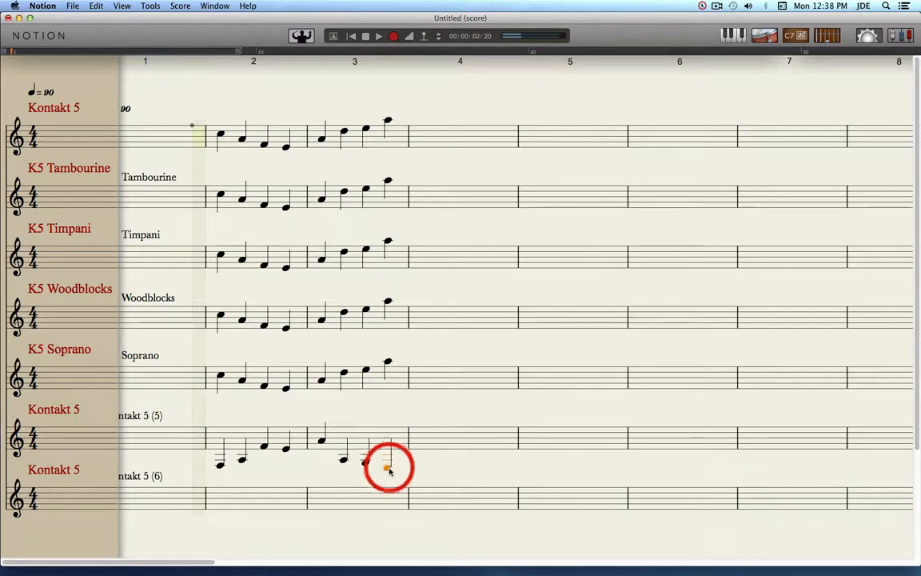
Step: Rename the Kontakt 5 (5) staff K5 Tenors
{"action": "double_click", "coordinate": [134, 416]}
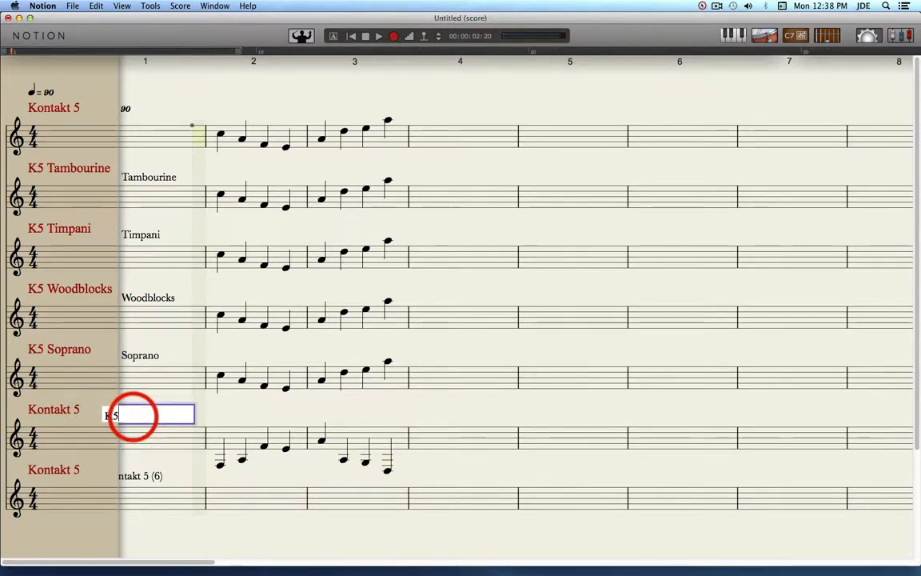
{"action": "type", "text": "Tenor"}
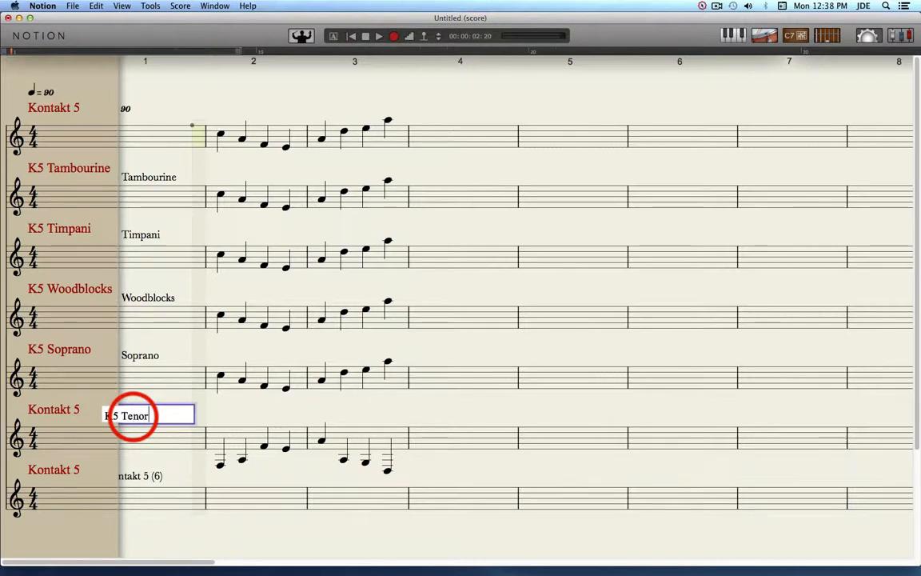
{"action": "type", "text": "s"}
{"action": "key", "text": "Return"}
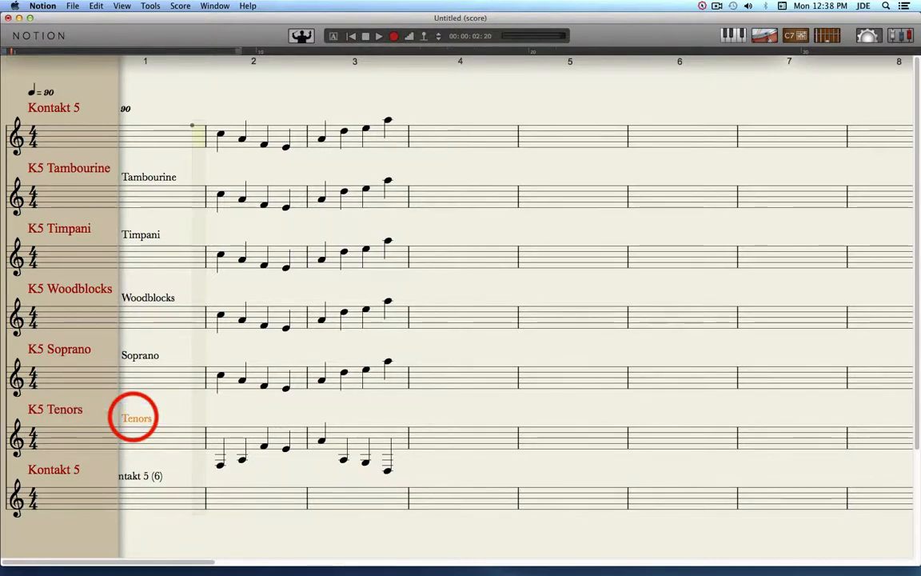
Step: Copy the notes in measures 2 and 3 of the K5 Soprano staff to the same measures of the empty Kontakt 5 (6) staff
{"action": "left_click", "coordinate": [143, 477]}
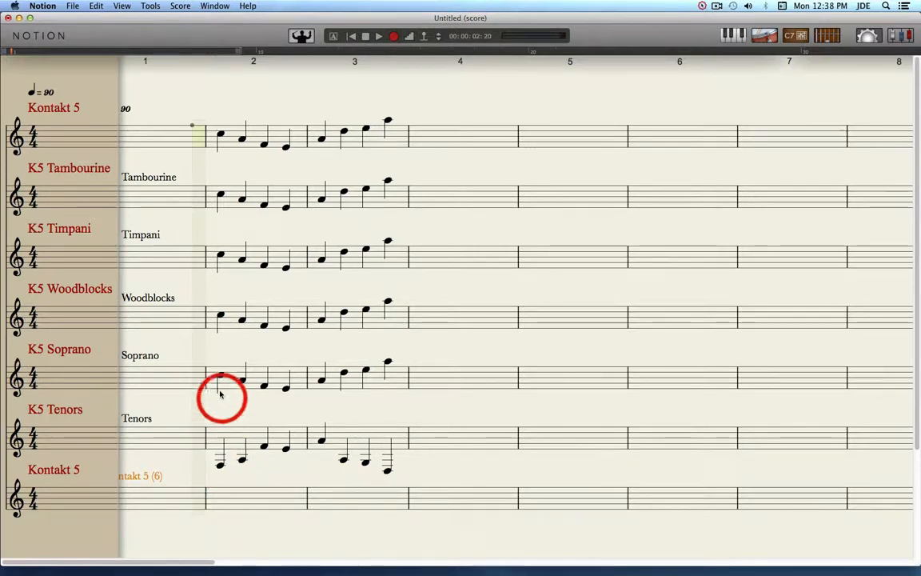
{"action": "left_click_drag", "start_coordinate": [214, 368], "coordinate": [389, 385]}
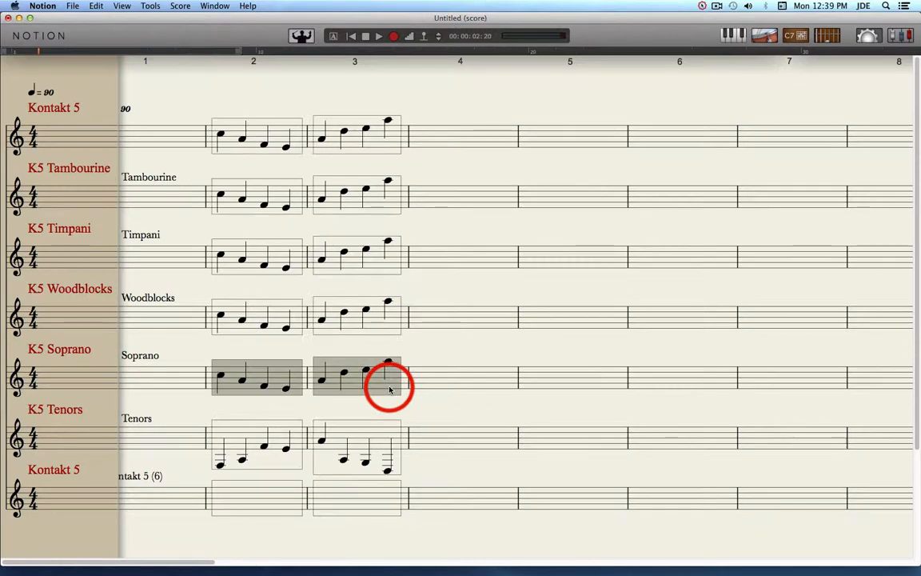
{"action": "left_click", "coordinate": [224, 498]}
{"action": "key", "text": "ctrl+v"}
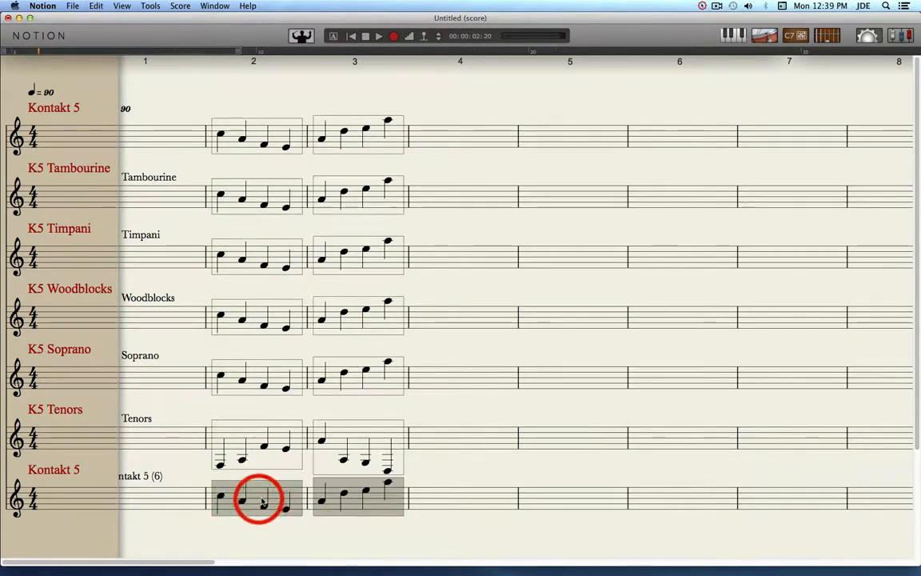
Step: Audition the pasted notes on the Kontakt 5 (6) staff and rename that staff K5 Bongos
{"action": "left_click", "coordinate": [243, 497]}
{"action": "left_click", "coordinate": [263, 509]}
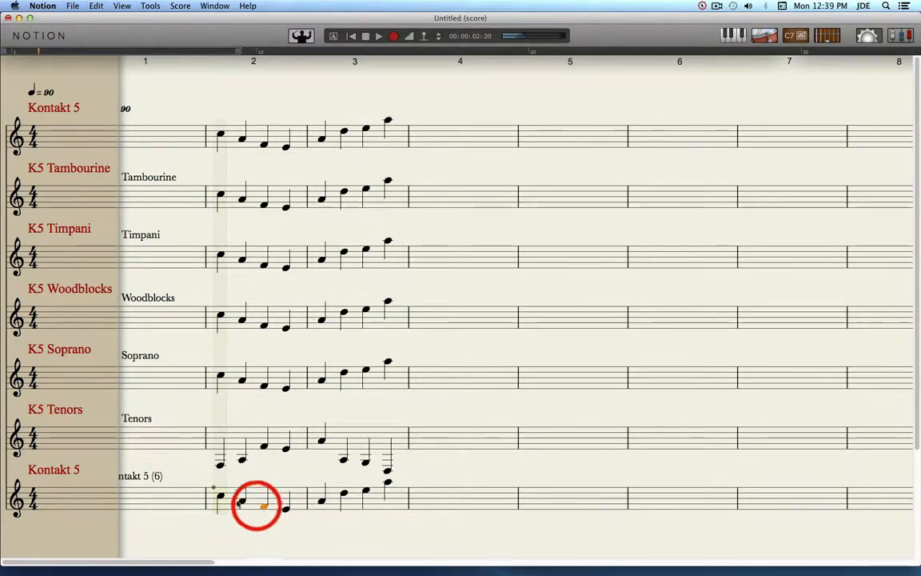
{"action": "double_click", "coordinate": [140, 476]}
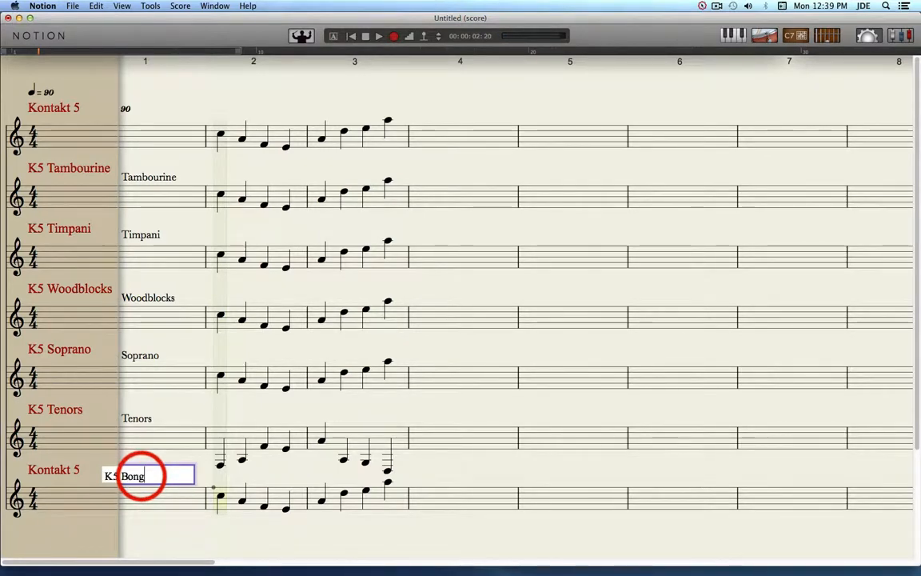
{"action": "key", "text": "Return"}
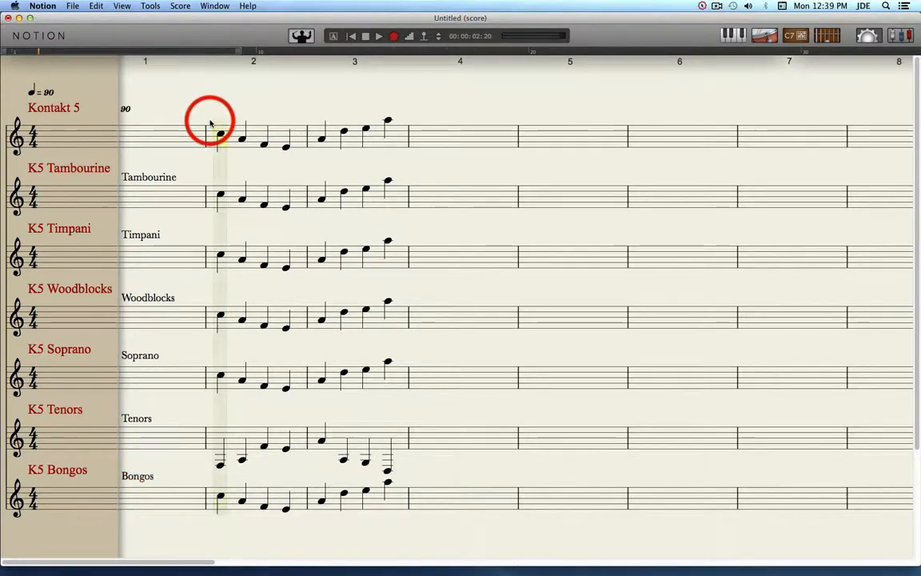
Step: Delete the notes in measures 2 and 3 of the first Kontakt 5 staff and hide that staff in Score Setup
{"action": "left_click_drag", "start_coordinate": [209, 124], "coordinate": [394, 137]}
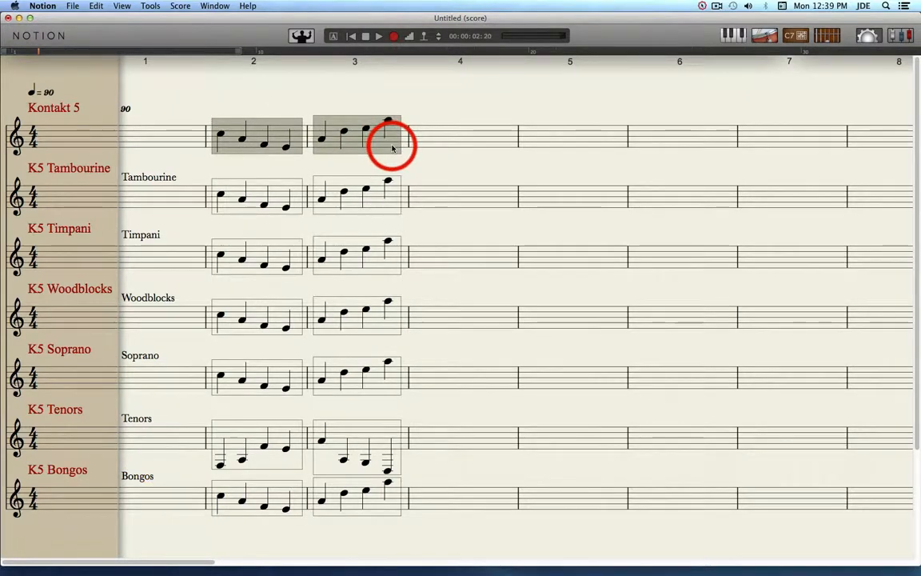
{"action": "key", "text": "Delete"}
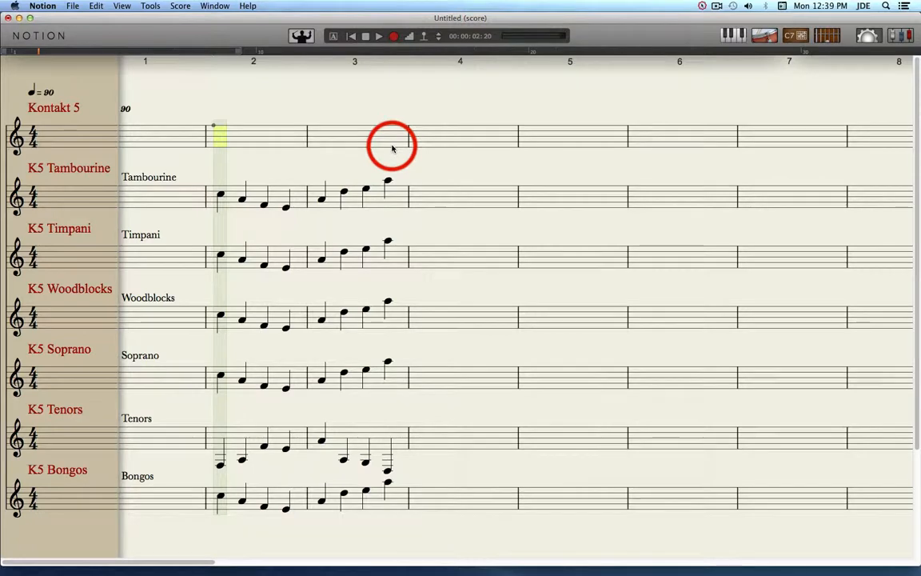
{"action": "left_click", "coordinate": [870, 39]}
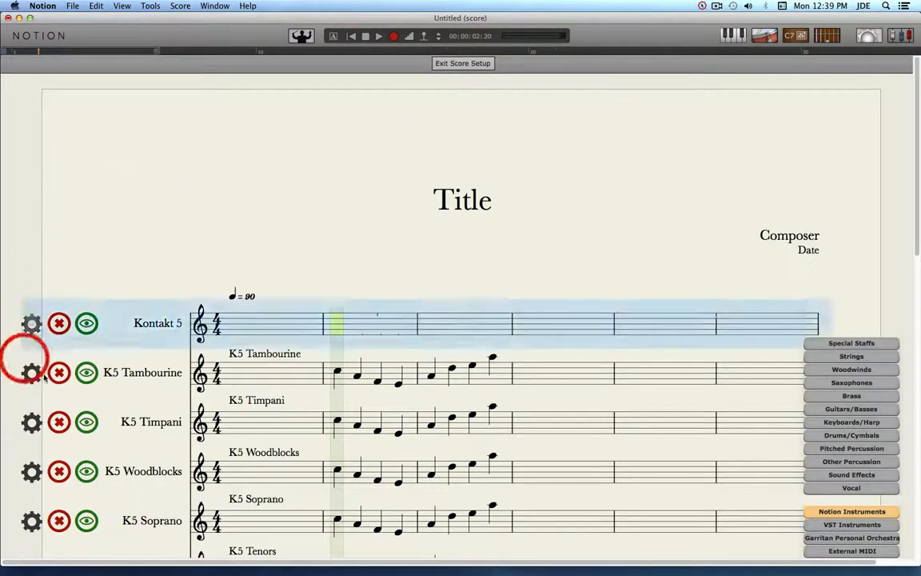
{"action": "left_click", "coordinate": [87, 324]}
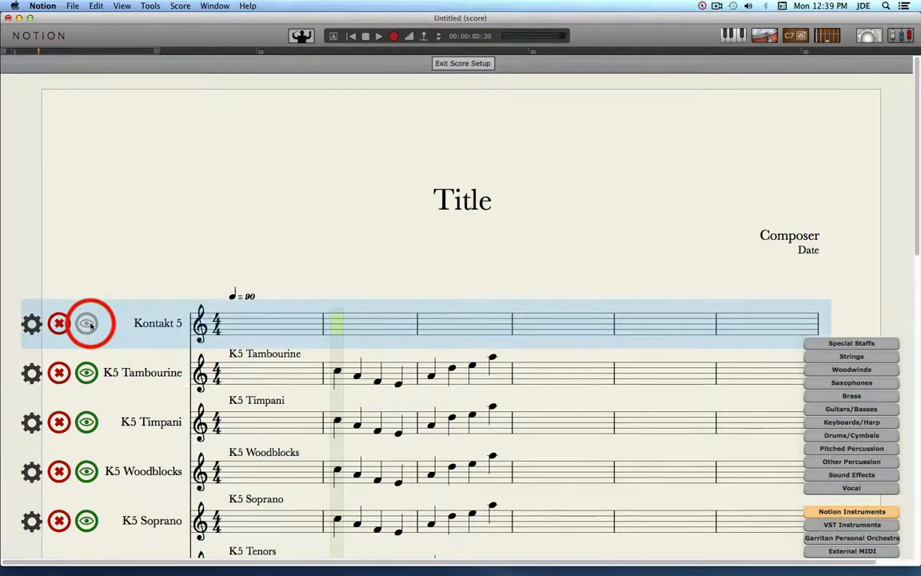
Step: Set the K5 Tambourine staff's notation to a single-line staff
{"action": "left_click_drag", "start_coordinate": [905, 212], "coordinate": [915, 298]}
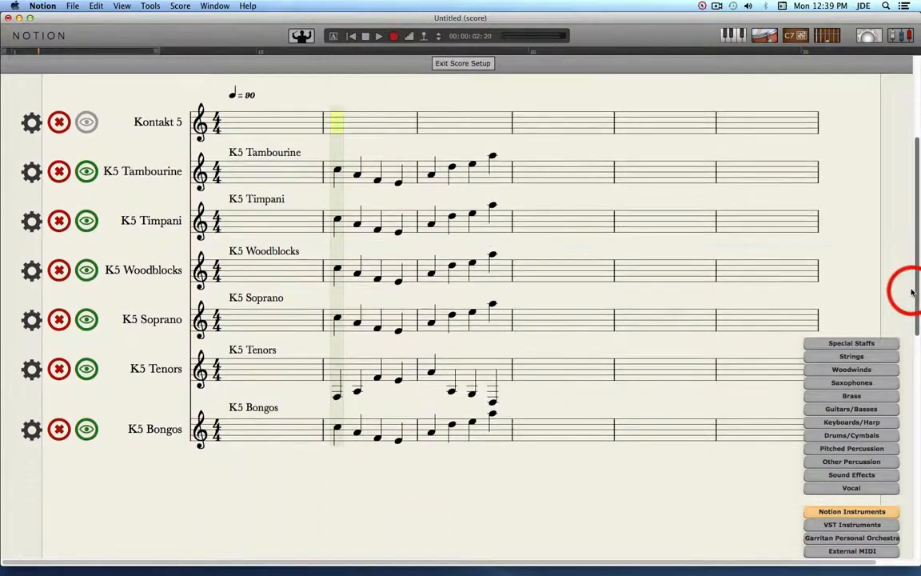
{"action": "left_click", "coordinate": [32, 173]}
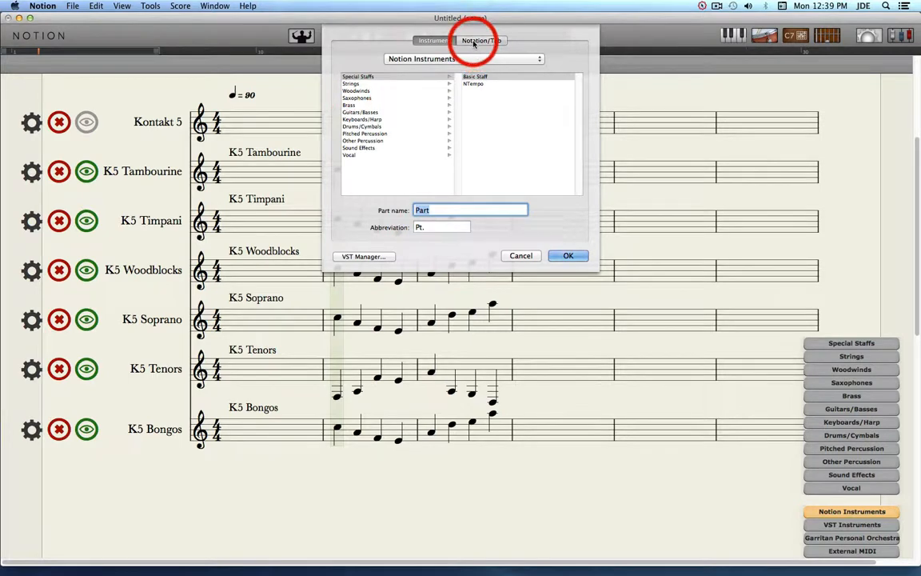
{"action": "left_click", "coordinate": [473, 42]}
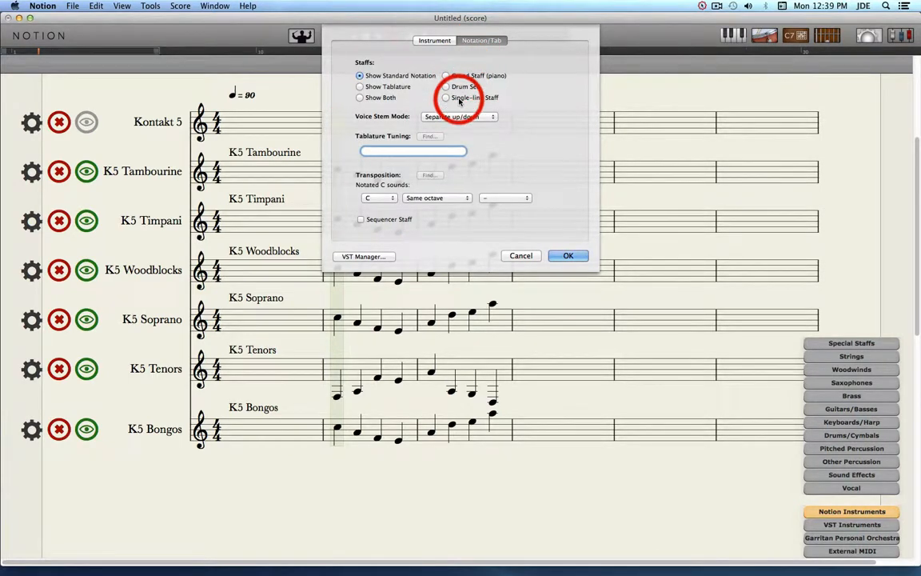
{"action": "left_click", "coordinate": [563, 258]}
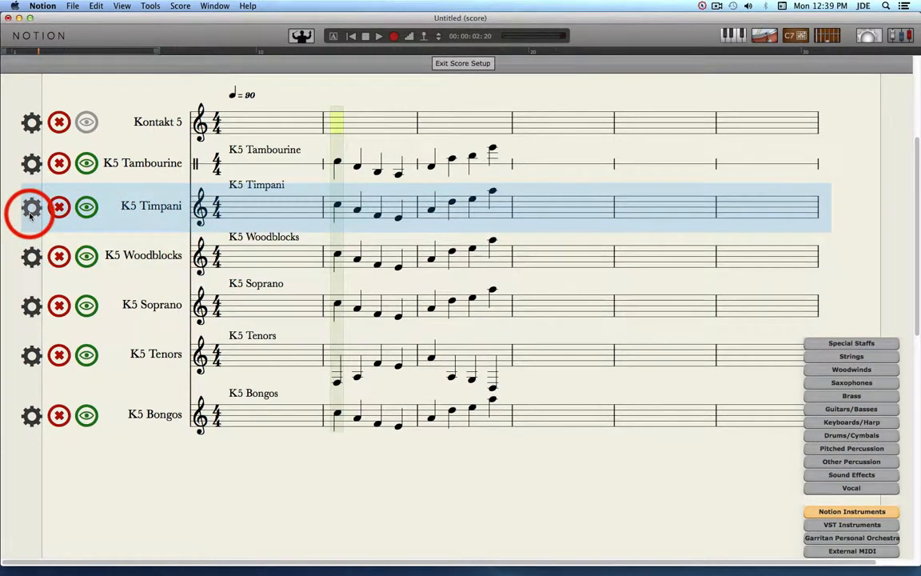
Step: Change the K5 Timpani and K5 Woodblocks staffs to single-line staff notation
{"action": "left_click", "coordinate": [31, 210]}
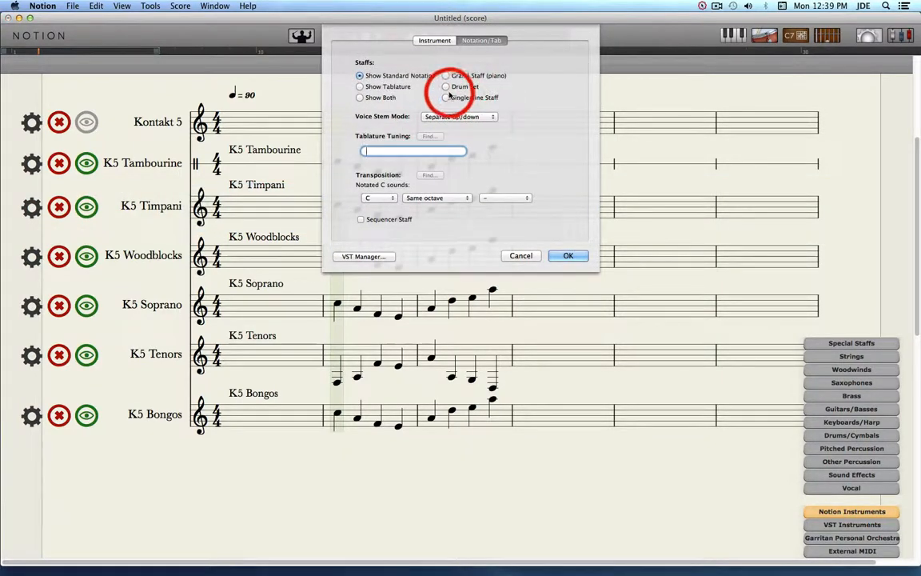
{"action": "left_click", "coordinate": [446, 98]}
{"action": "left_click", "coordinate": [568, 256]}
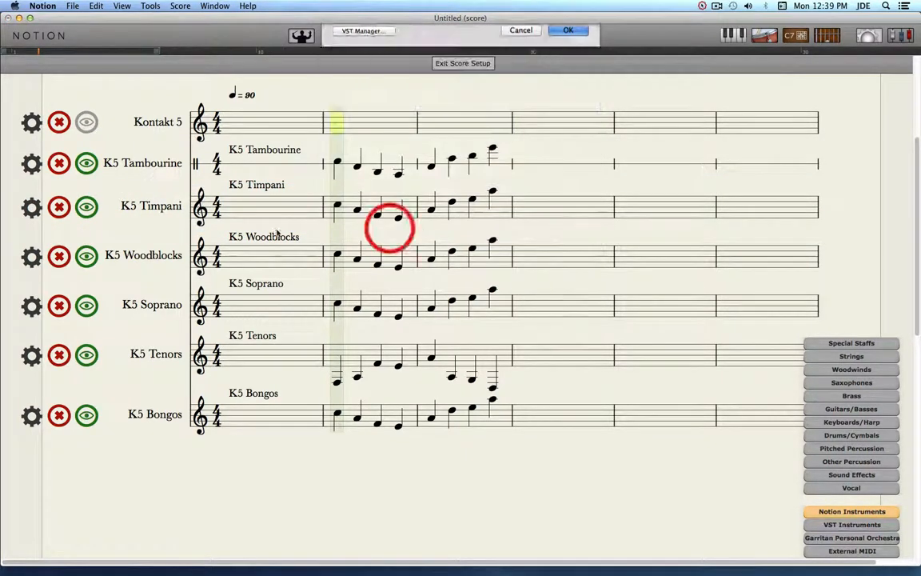
{"action": "left_click", "coordinate": [31, 244]}
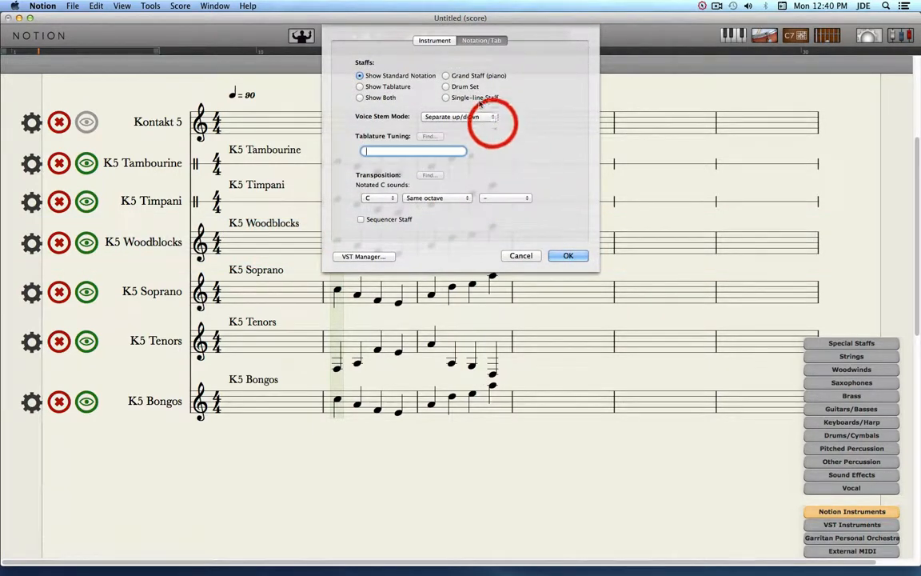
{"action": "left_click", "coordinate": [446, 98]}
{"action": "left_click", "coordinate": [568, 256]}
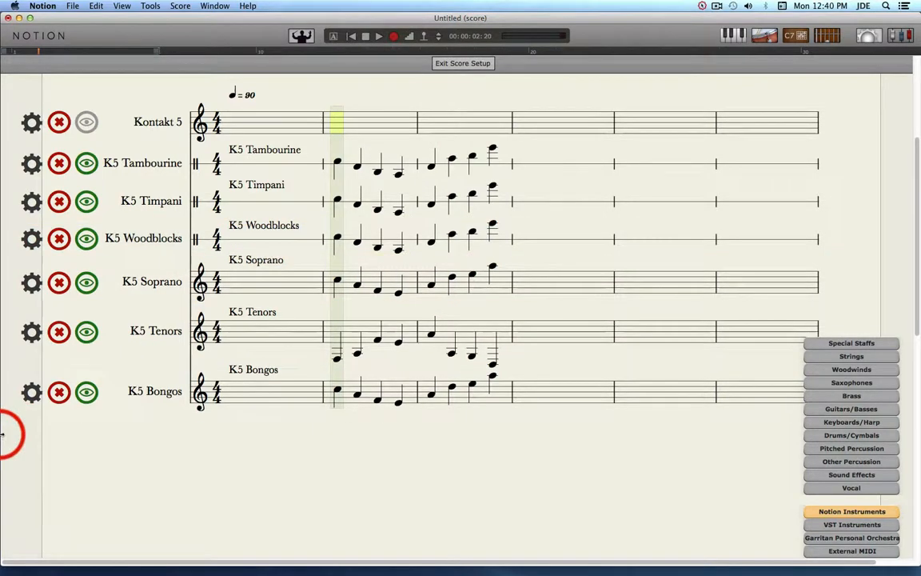
Step: Make K5 Bongos a single-line staff and exit Score Setup
{"action": "left_click", "coordinate": [32, 391]}
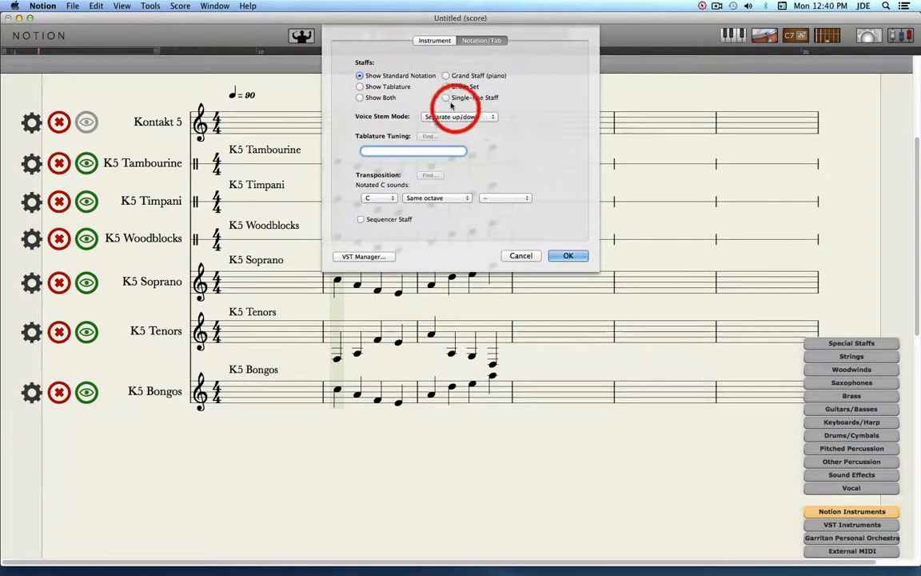
{"action": "left_click", "coordinate": [450, 100]}
{"action": "left_click", "coordinate": [566, 256]}
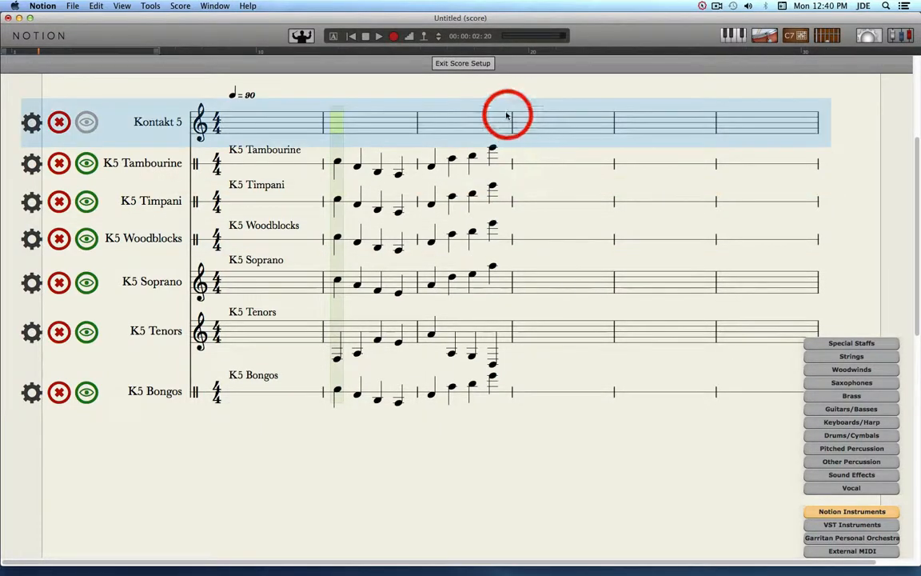
{"action": "left_click", "coordinate": [472, 66]}
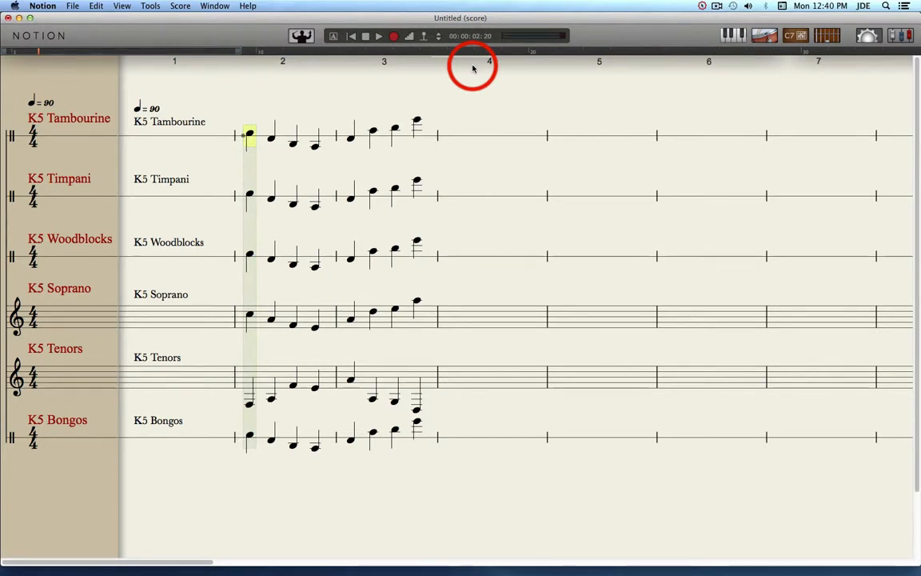
Step: Lower the last note in measure 3 of K5 Tambourine and show the staff's notes in measures 2 and 3 as rhythm slashes
{"action": "left_click_drag", "start_coordinate": [417, 122], "coordinate": [416, 128]}
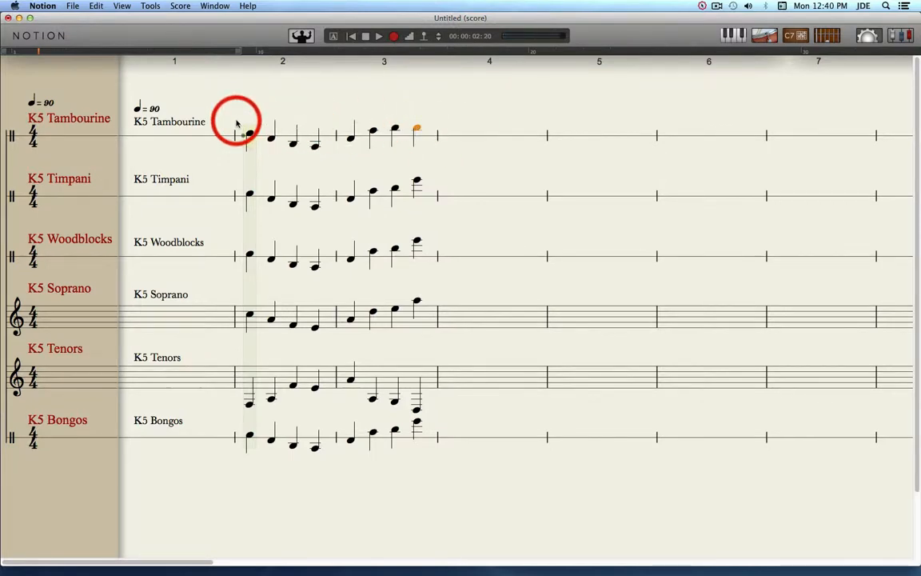
{"action": "left_click_drag", "start_coordinate": [237, 124], "coordinate": [424, 148]}
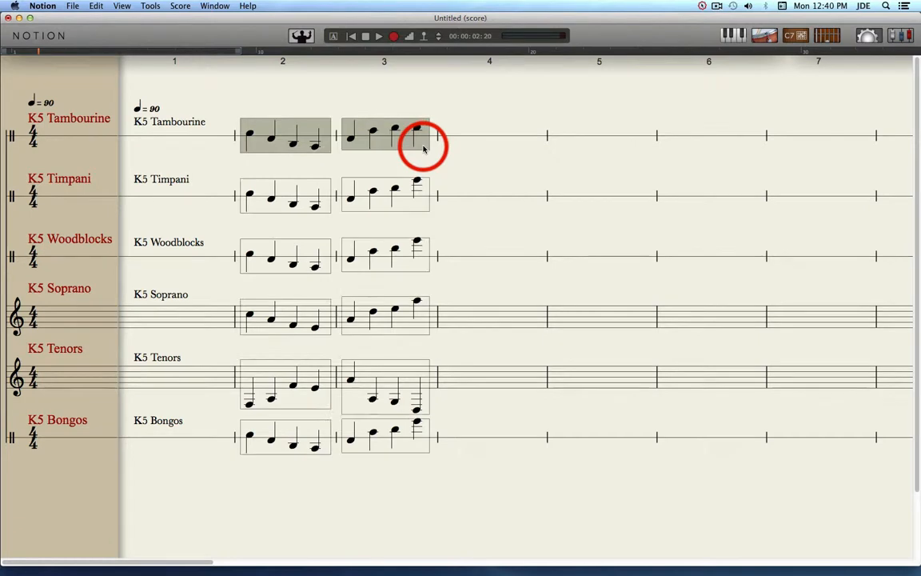
{"action": "right_click", "coordinate": [404, 144]}
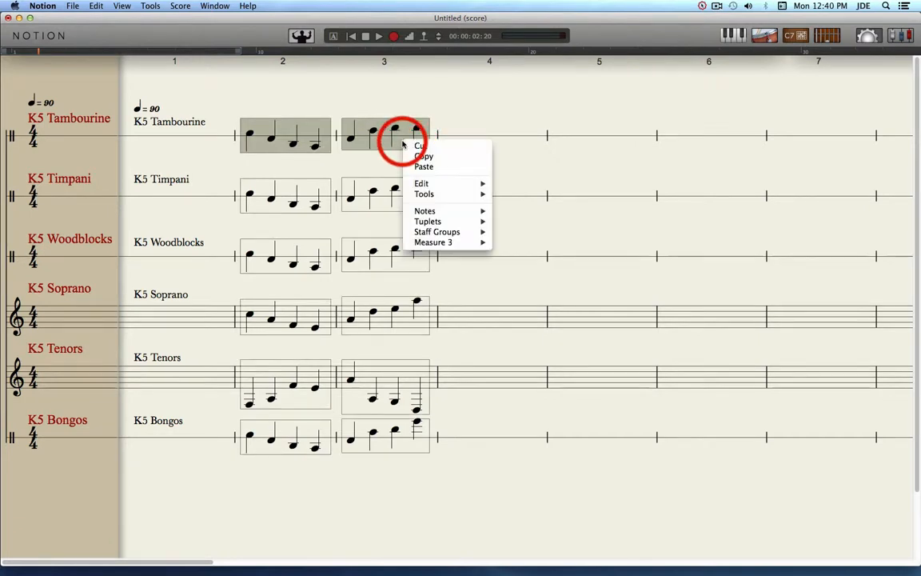
{"action": "mouse_move", "coordinate": [409, 211]}
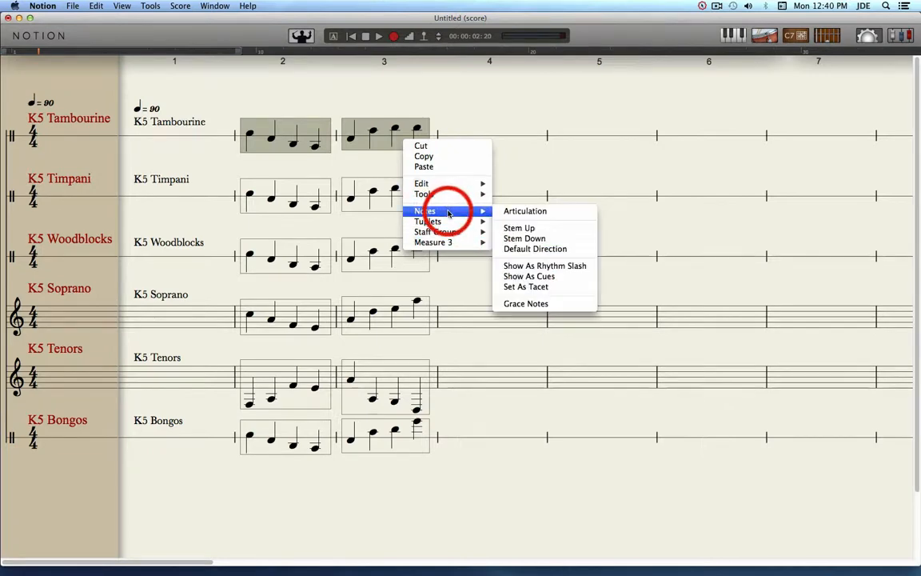
{"action": "left_click", "coordinate": [545, 267]}
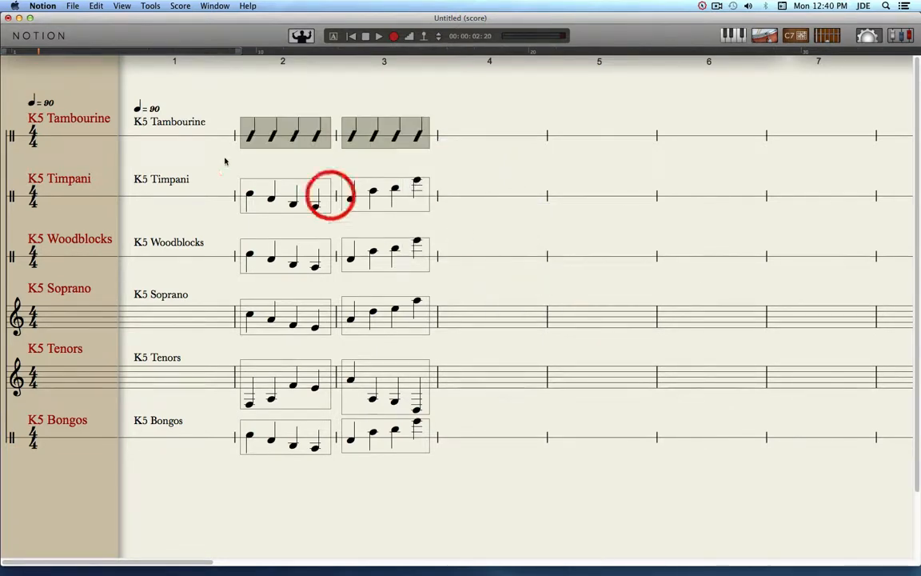
Step: Show the K5 Timpani notes in measures 2 and 3 as rhythm slashes
{"action": "left_click_drag", "start_coordinate": [242, 179], "coordinate": [422, 200]}
{"action": "right_click", "coordinate": [424, 206]}
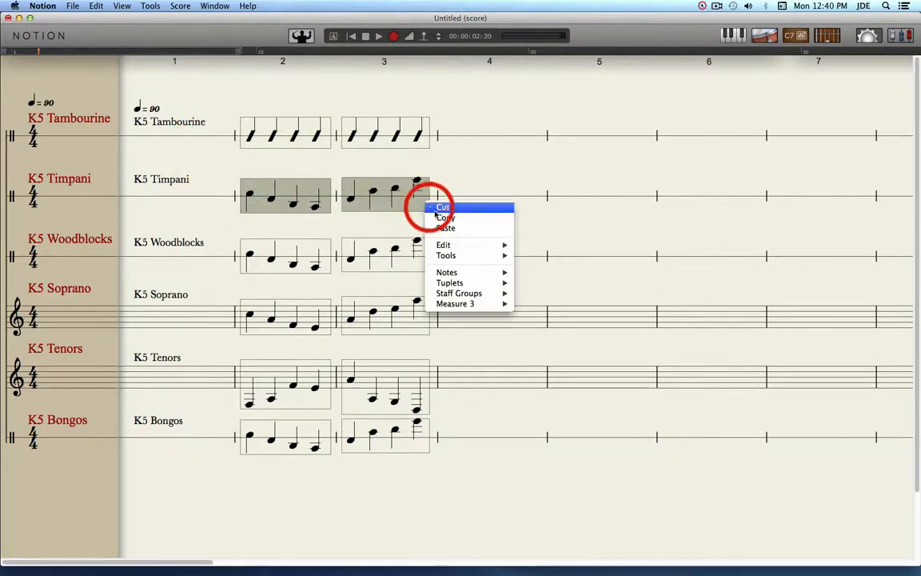
{"action": "mouse_move", "coordinate": [453, 273]}
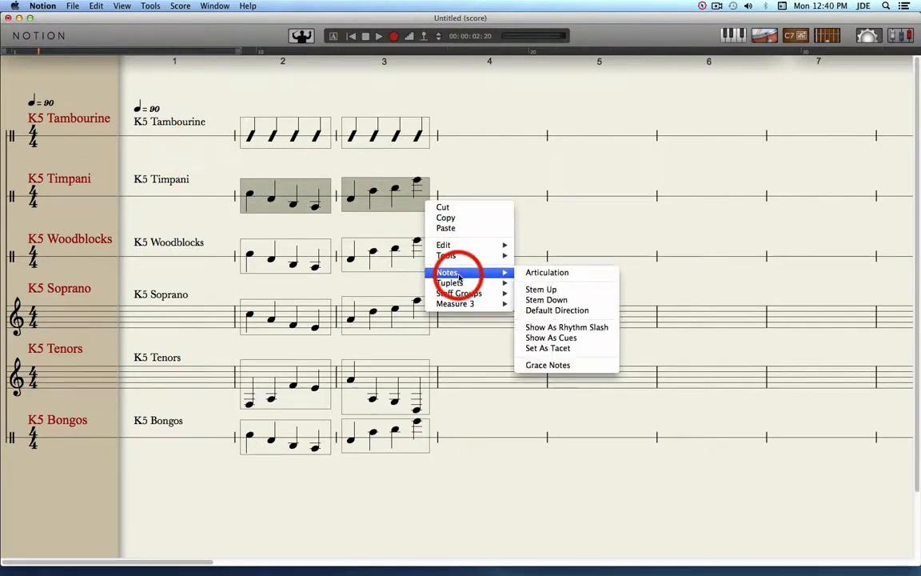
{"action": "left_click", "coordinate": [541, 328]}
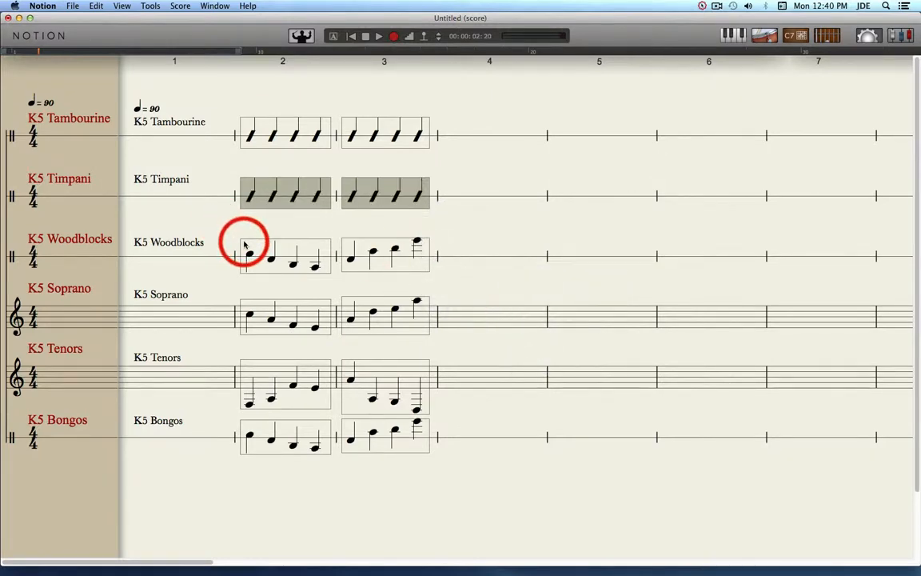
Step: Show the K5 Woodblocks notes in measures 2 and 3 as rhythm slashes
{"action": "left_click", "coordinate": [246, 244]}
{"action": "mouse_move", "coordinate": [246, 244]}
{"action": "left_mouse_down"}
{"action": "mouse_move", "coordinate": [425, 261]}
{"action": "mouse_move", "coordinate": [415, 259]}
{"action": "left_mouse_up"}
{"action": "right_click", "coordinate": [415, 260]}
{"action": "mouse_move", "coordinate": [460, 326]}
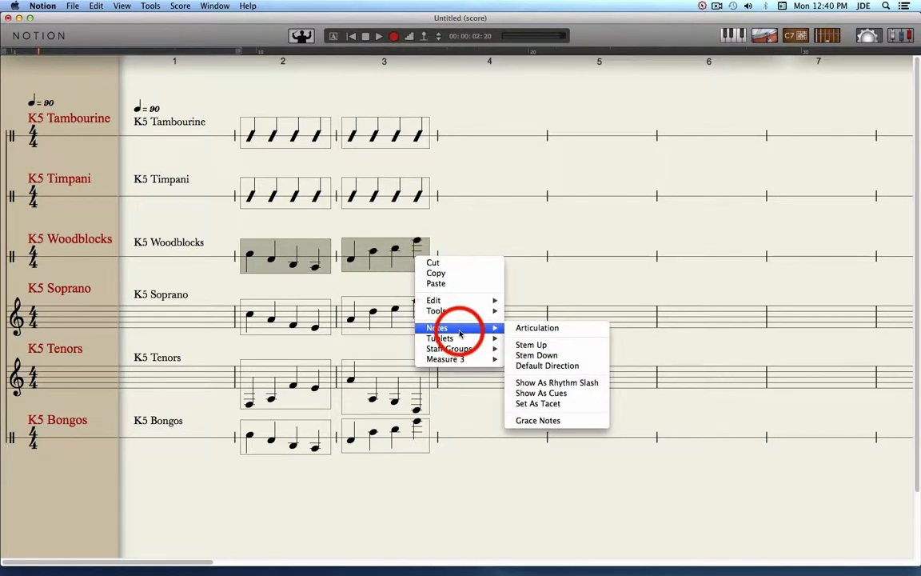
{"action": "left_click", "coordinate": [531, 383]}
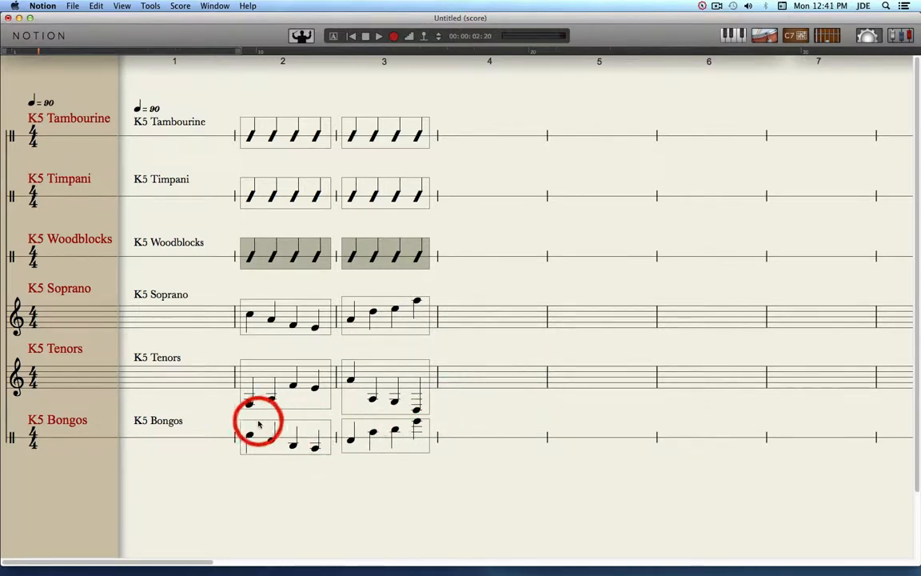
Step: Show the K5 Bongos notes in measures 2 and 3 as rhythm slashes and clear the selection
{"action": "left_click_drag", "start_coordinate": [247, 430], "coordinate": [421, 438]}
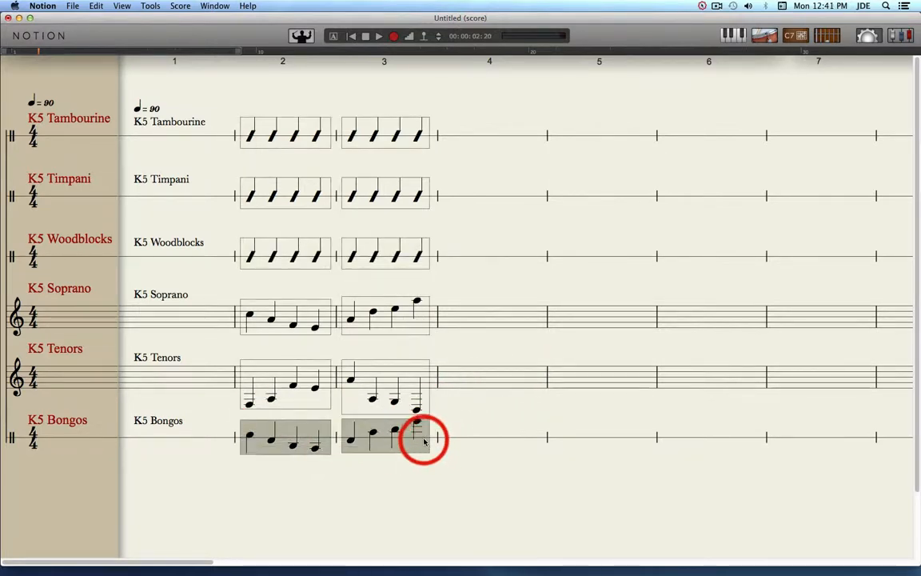
{"action": "right_click", "coordinate": [423, 440]}
{"action": "mouse_move", "coordinate": [445, 507]}
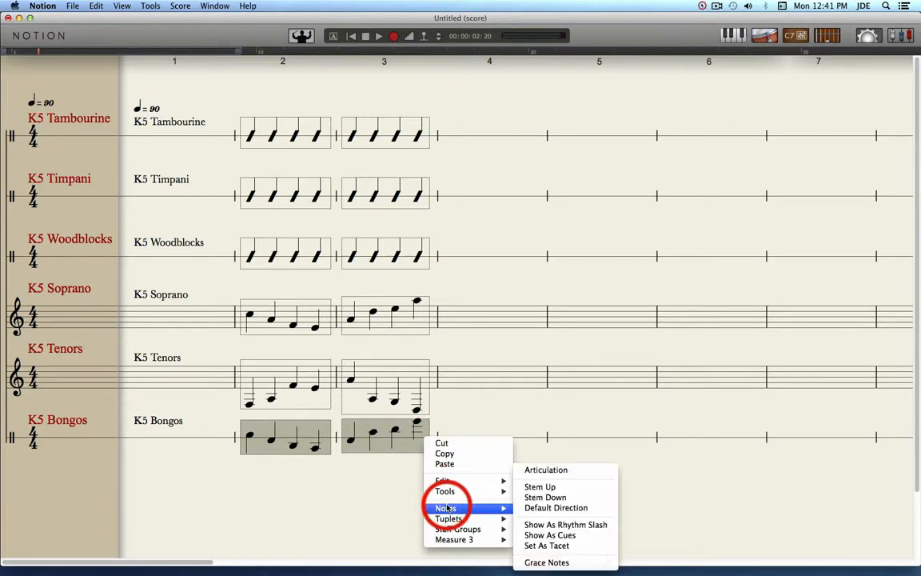
{"action": "left_click", "coordinate": [550, 526]}
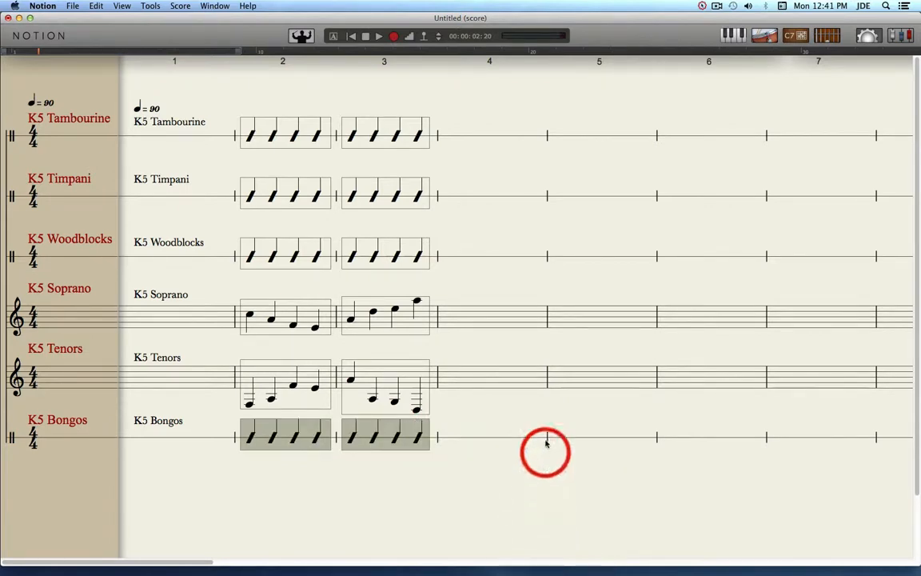
{"action": "left_click", "coordinate": [494, 245]}
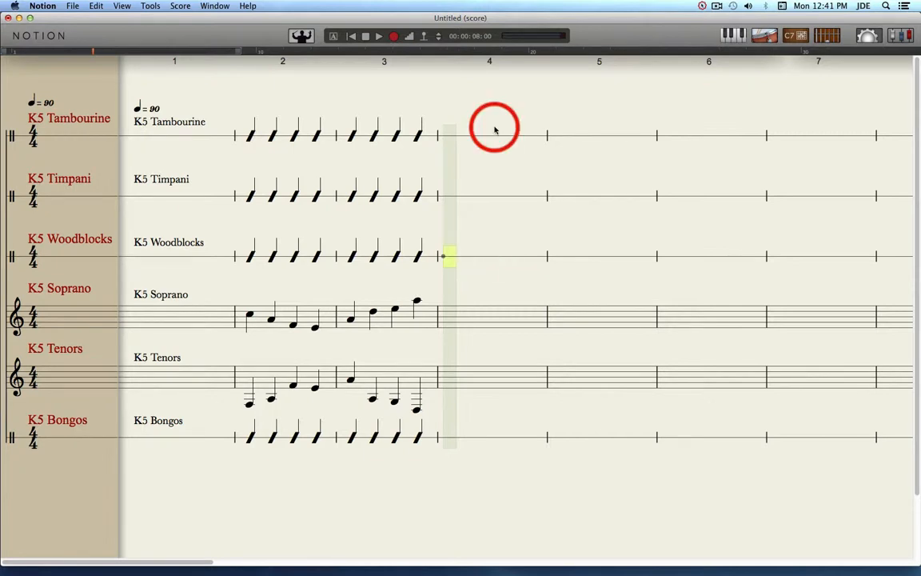
Step: Play back the score from the start of measure 2 to hear all the staffs
{"action": "left_click", "coordinate": [241, 135]}
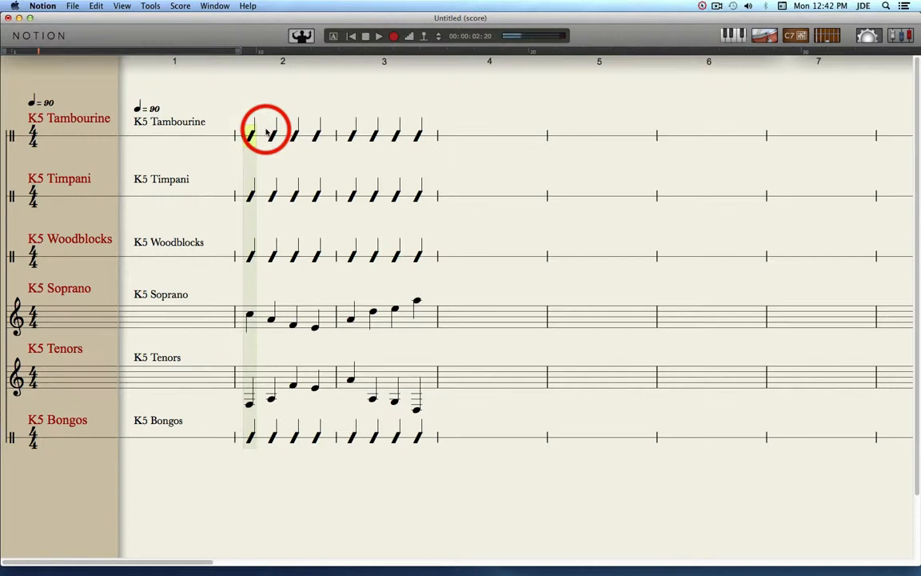
{"action": "left_click", "coordinate": [380, 38]}
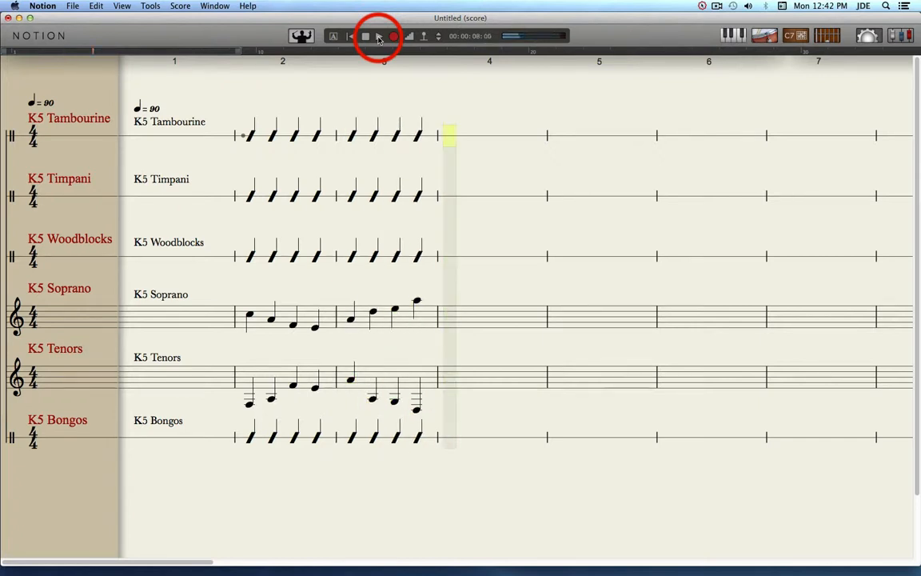
{"action": "left_click", "coordinate": [346, 448]}
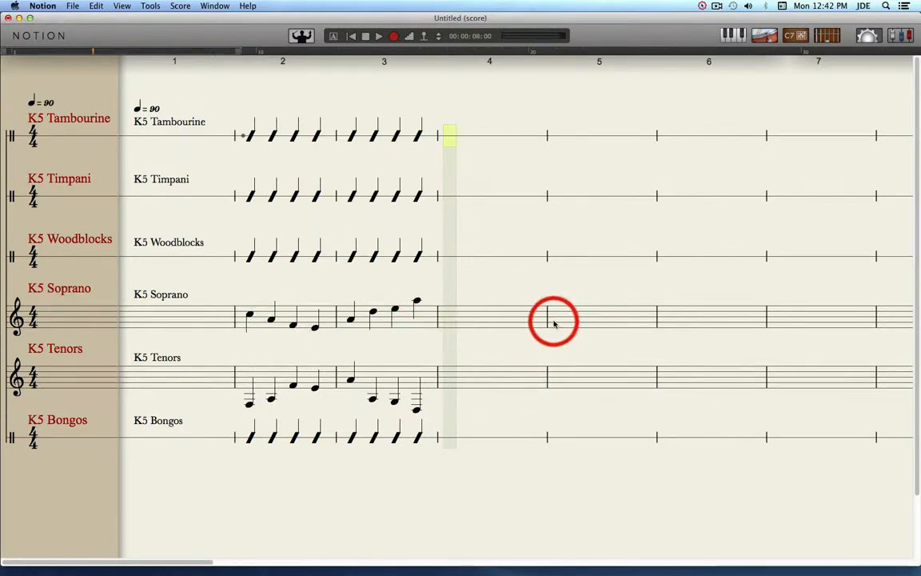
Step: Switch note entry on the K5 Soprano staff to voice 2 and turn on the display of voice colors
{"action": "left_click", "coordinate": [476, 323]}
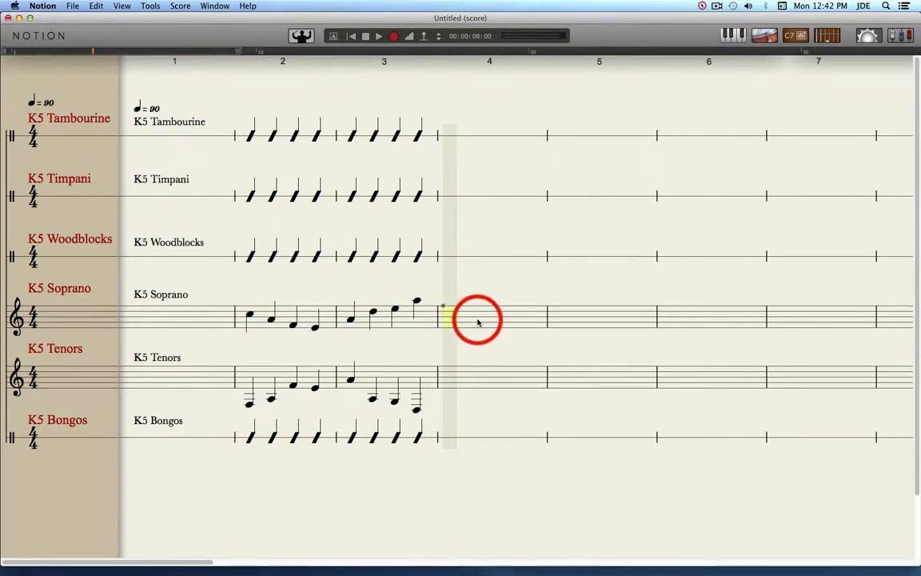
{"action": "right_click", "coordinate": [478, 321]}
{"action": "left_click", "coordinate": [473, 365]}
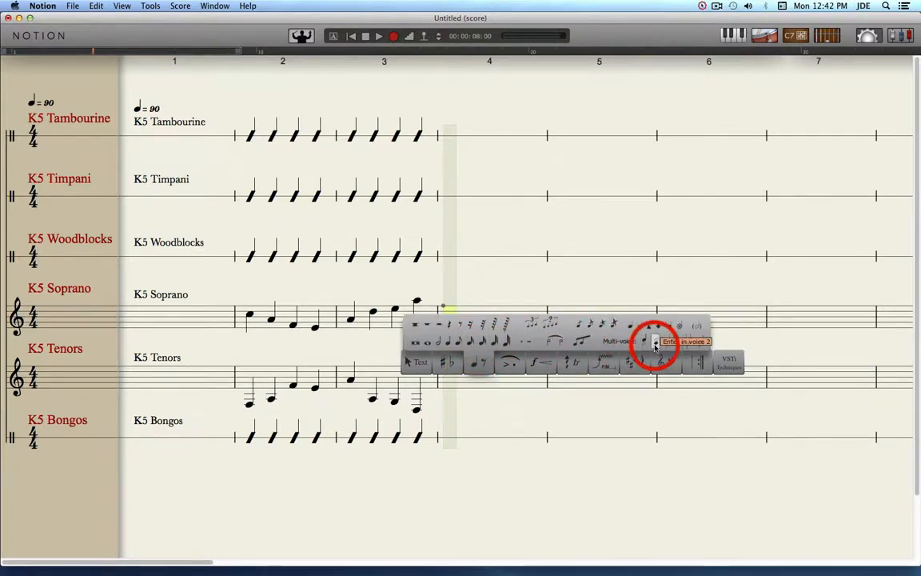
{"action": "left_click", "coordinate": [656, 344]}
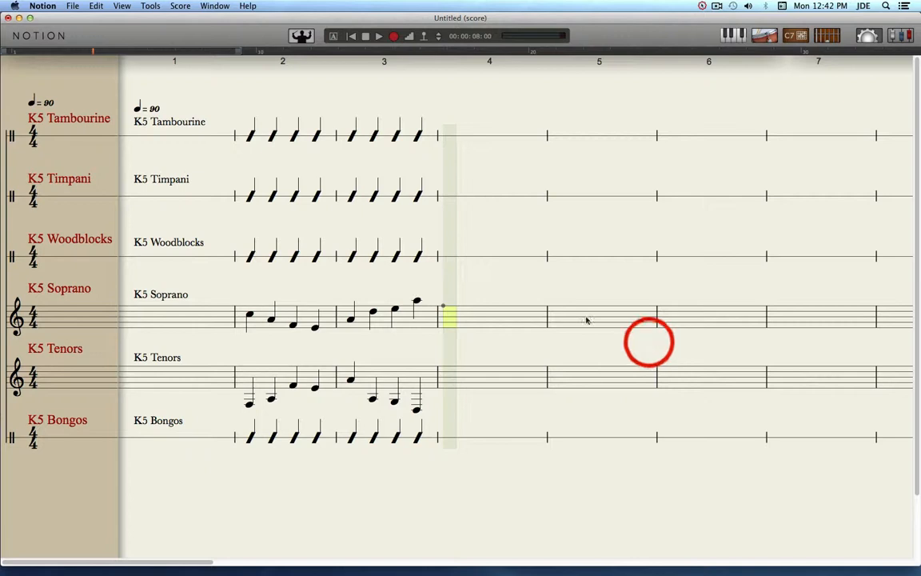
{"action": "left_click", "coordinate": [124, 6]}
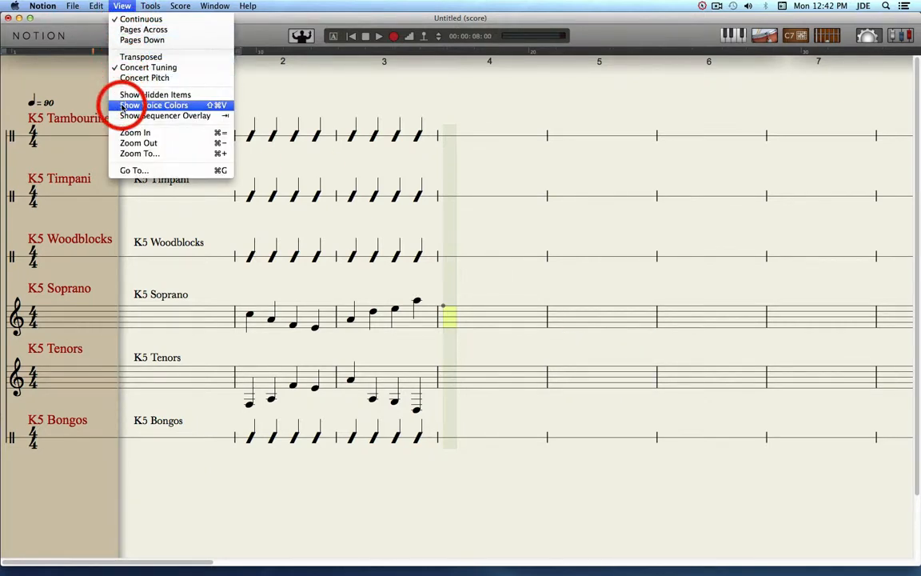
{"action": "left_click", "coordinate": [124, 106]}
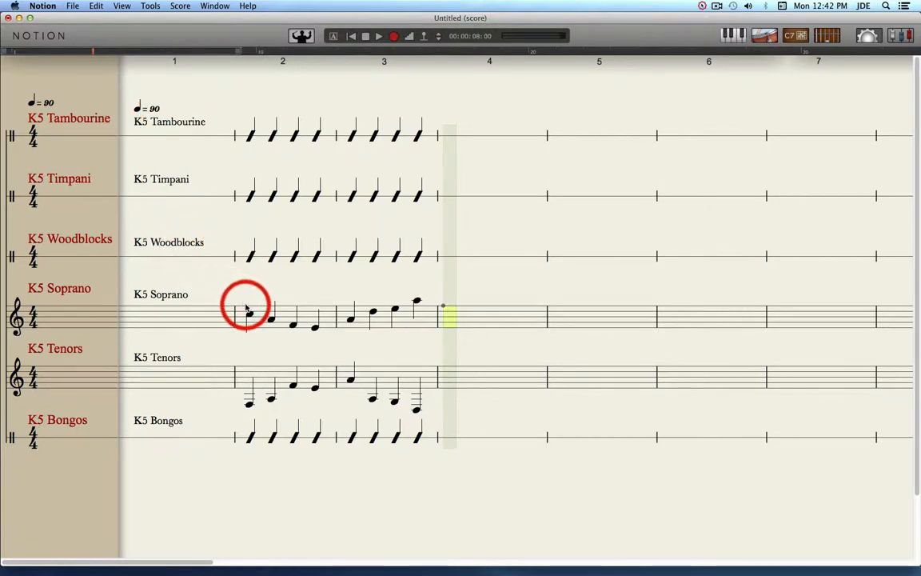
Step: Enter four voice 2 quarter notes, F, D, B and G, above the existing notes in measure 2 of the K5 Soprano staff
{"action": "right_click", "coordinate": [414, 344]}
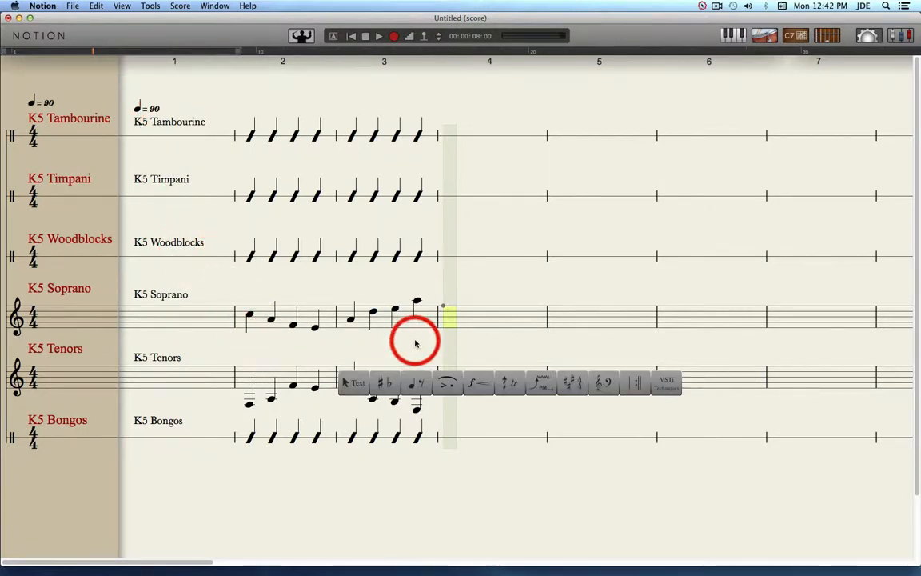
{"action": "mouse_move", "coordinate": [414, 384]}
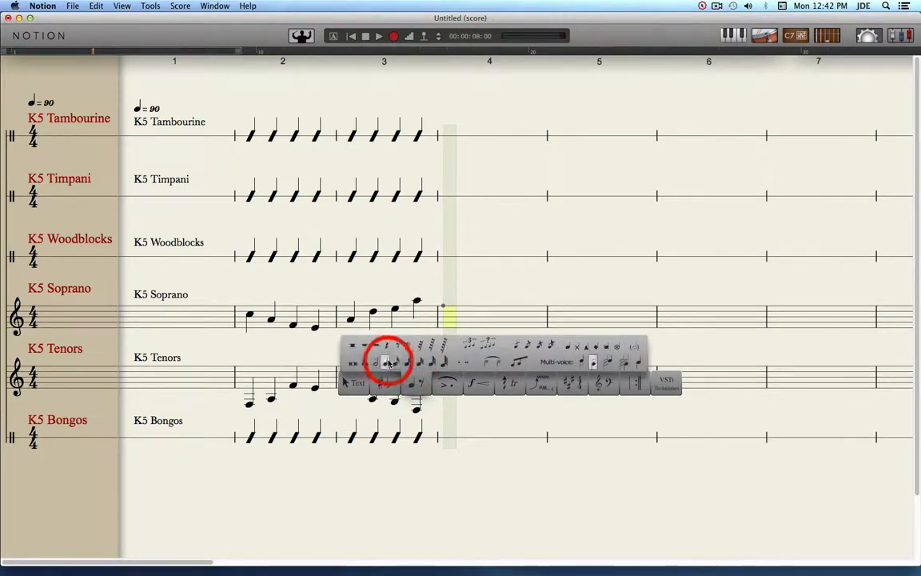
{"action": "left_click", "coordinate": [395, 363]}
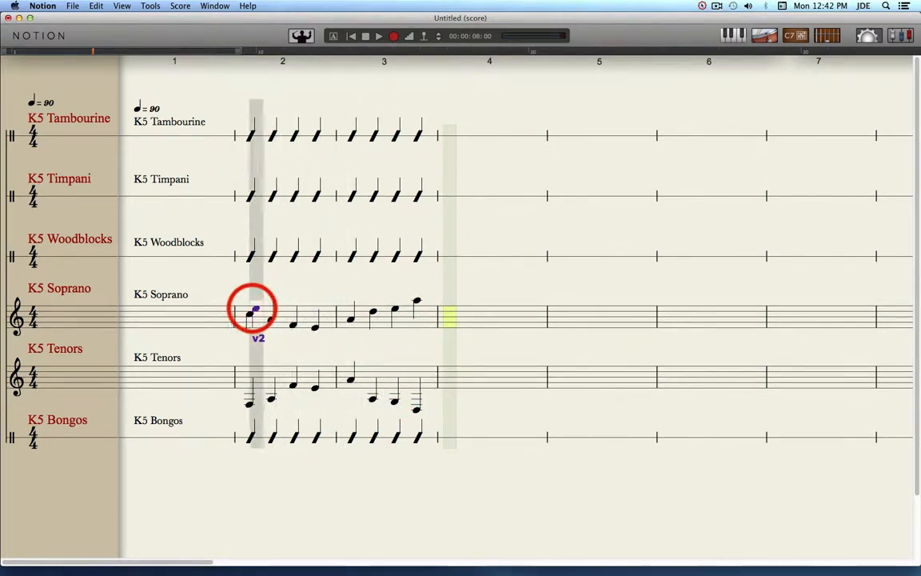
{"action": "left_click", "coordinate": [248, 308]}
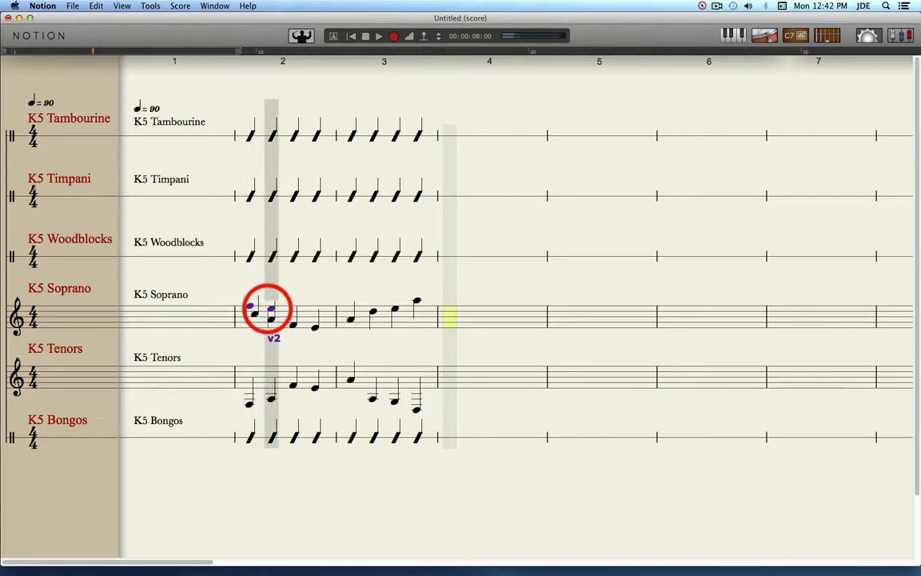
{"action": "left_click", "coordinate": [273, 312]}
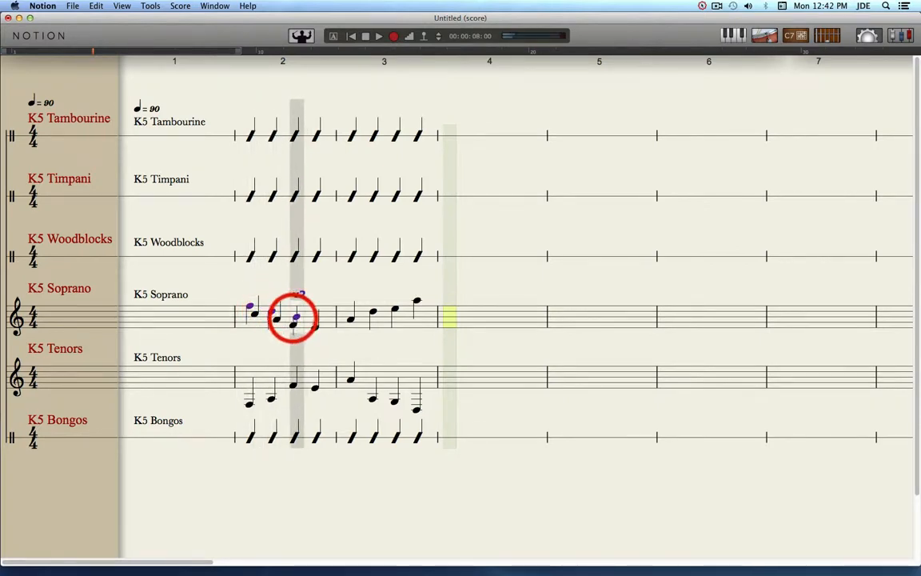
{"action": "left_click", "coordinate": [294, 320]}
{"action": "left_click", "coordinate": [316, 324]}
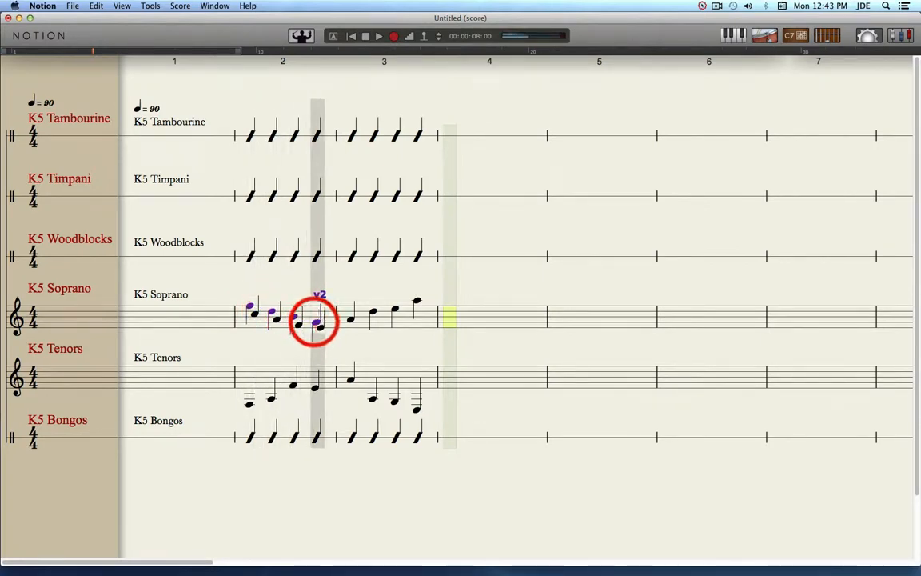
Step: Enter four voice 2 quarter notes, D, G, A and B, in measure 3 of the K5 Soprano staff
{"action": "left_click", "coordinate": [351, 312]}
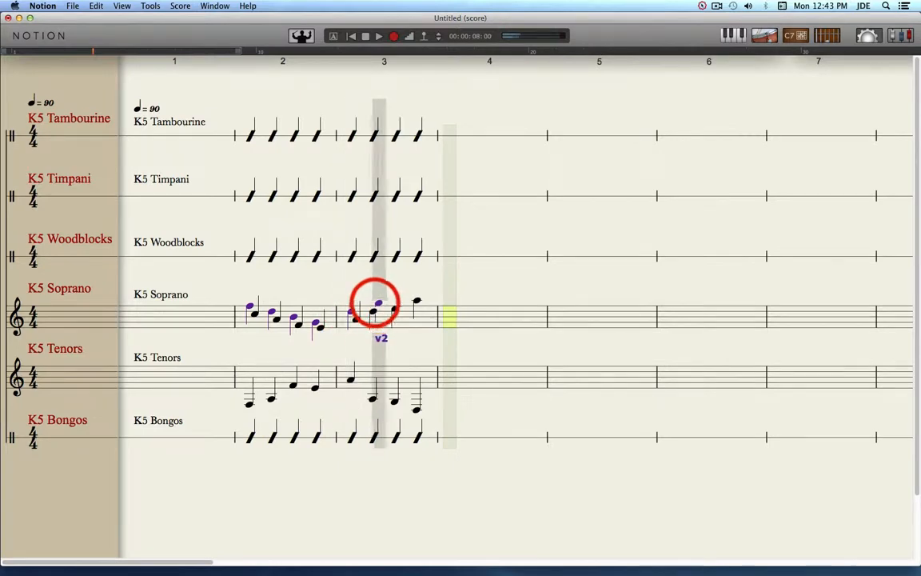
{"action": "left_click", "coordinate": [373, 309]}
{"action": "left_click", "coordinate": [396, 306]}
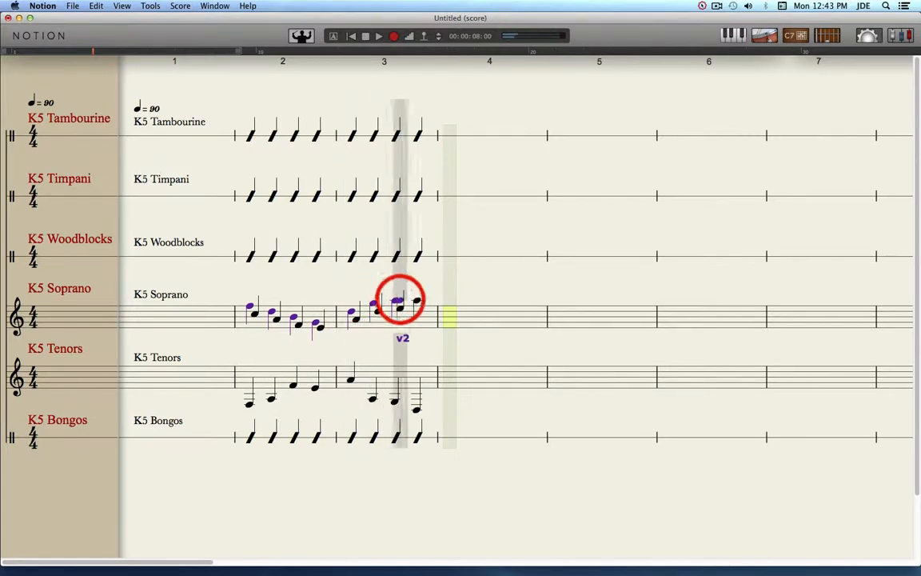
{"action": "left_click", "coordinate": [417, 313]}
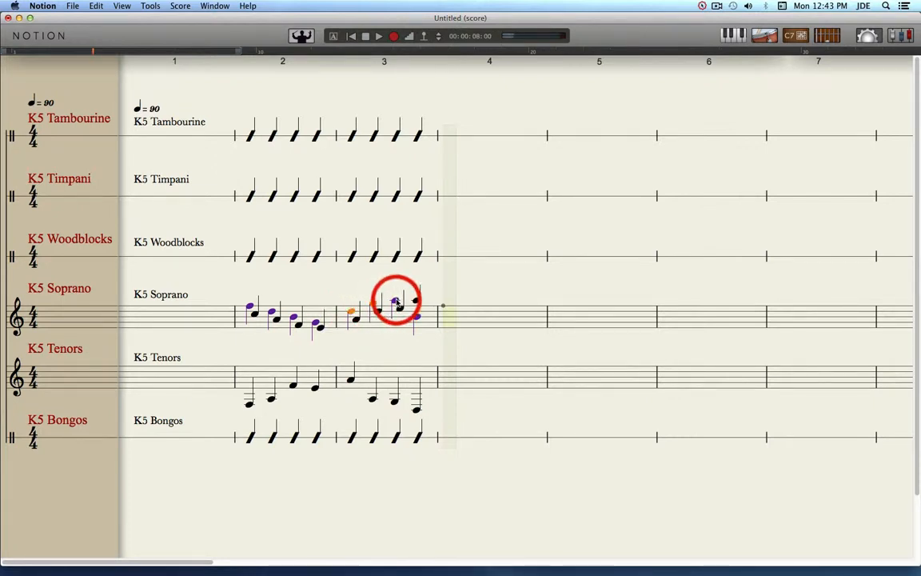
Step: Copy only the four voice 2 notes of K5 Soprano measure 3 into measures 4 and 5
{"action": "left_click", "coordinate": [419, 320], "text": "shift"}
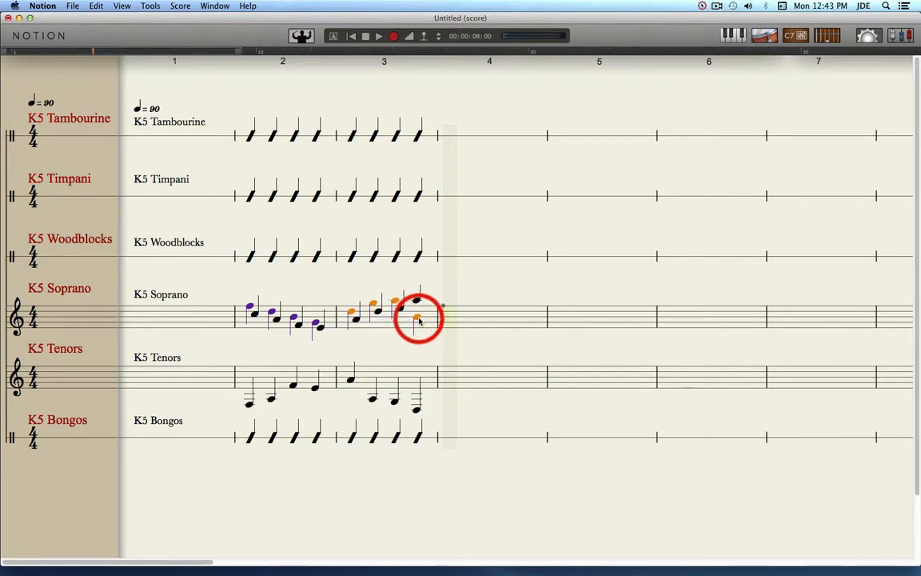
{"action": "left_click", "coordinate": [447, 318]}
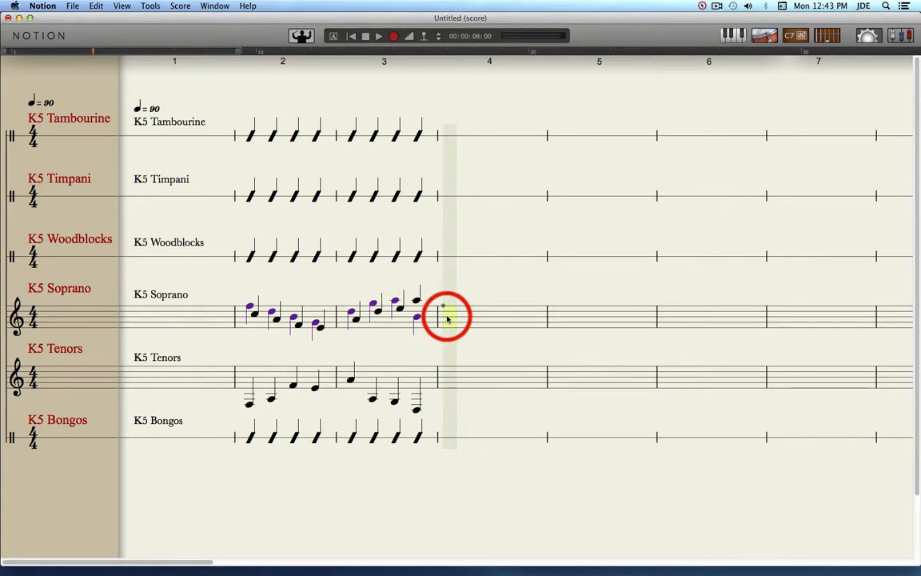
{"action": "key", "text": "super+v"}
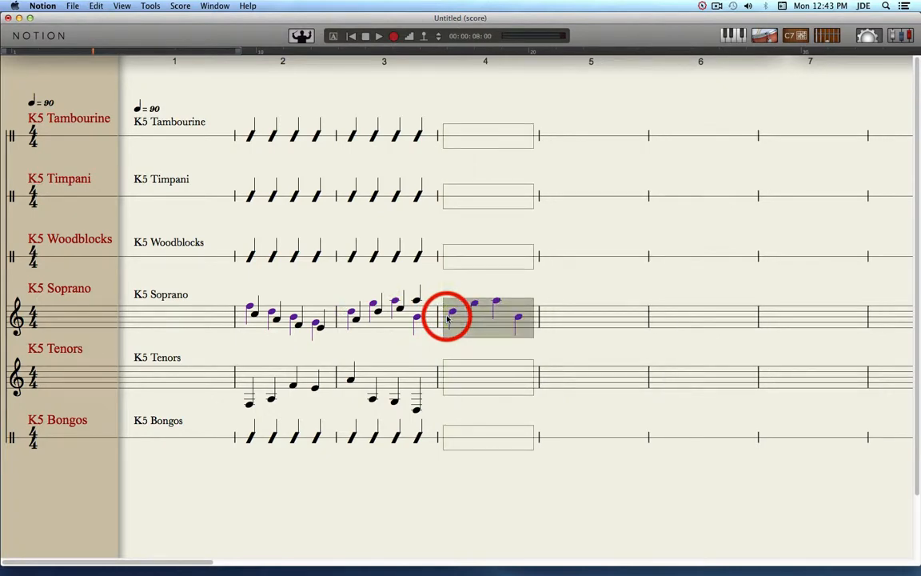
{"action": "left_click", "coordinate": [553, 319]}
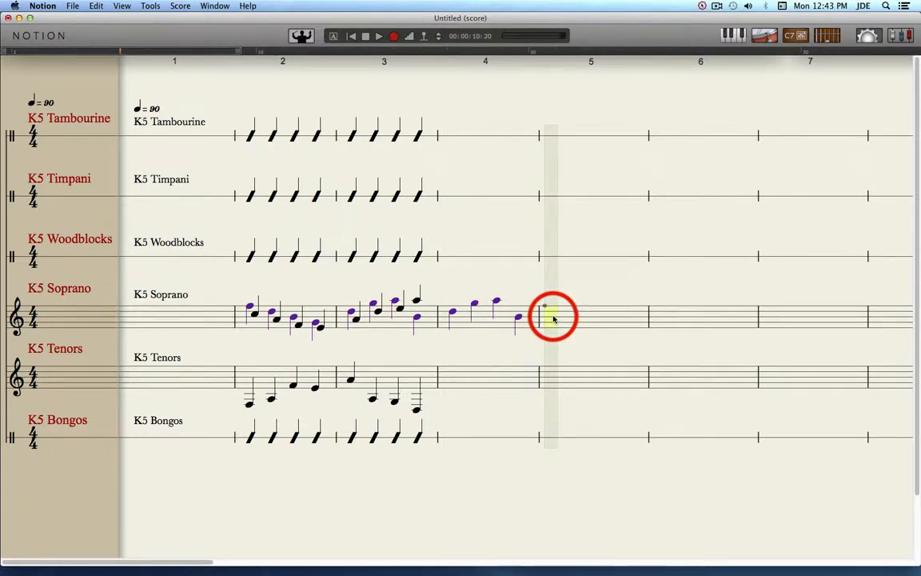
{"action": "key", "text": "super+v"}
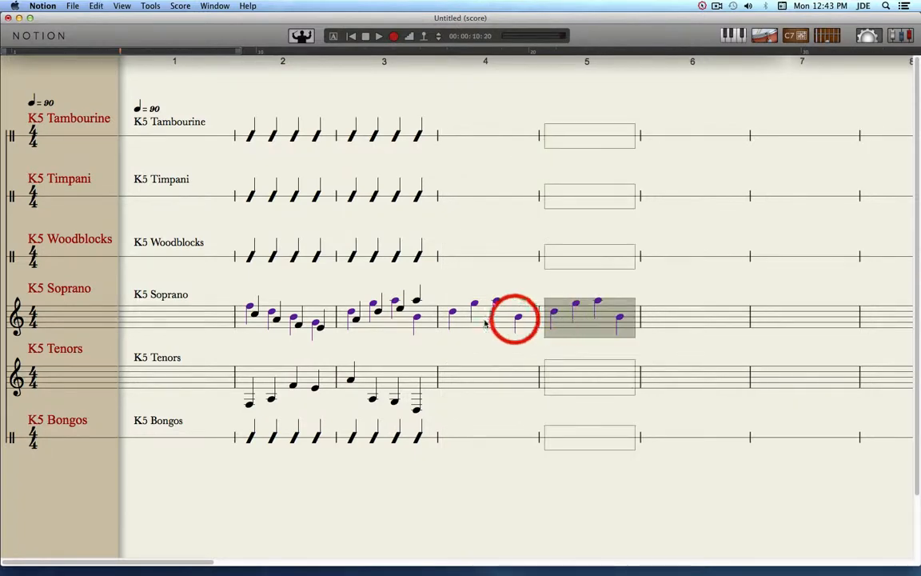
Step: Copy only the black voice 1 notes of K5 Soprano measure 3 into measures 4 and 5 alongside the voice 2 notes
{"action": "left_click", "coordinate": [356, 319]}
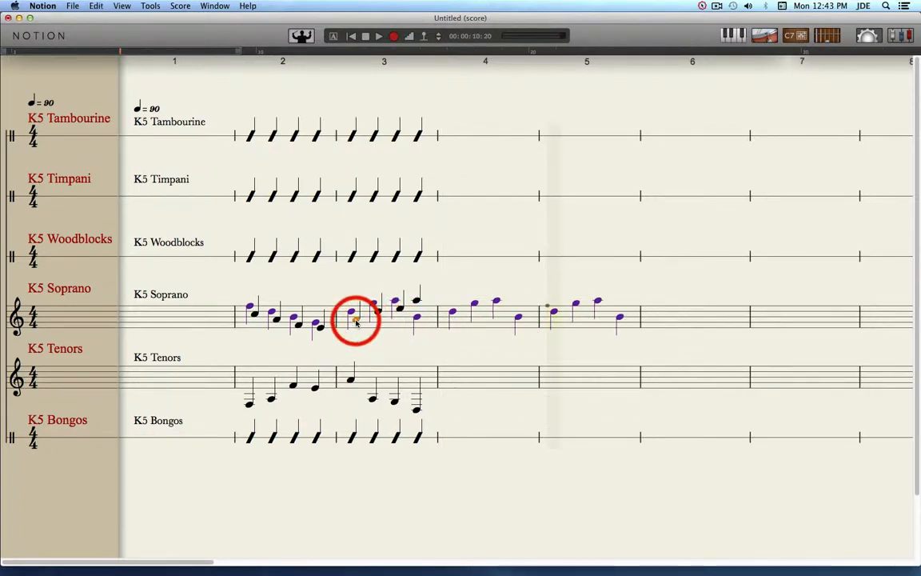
{"action": "left_click_drag", "start_coordinate": [358, 319], "coordinate": [449, 325]}
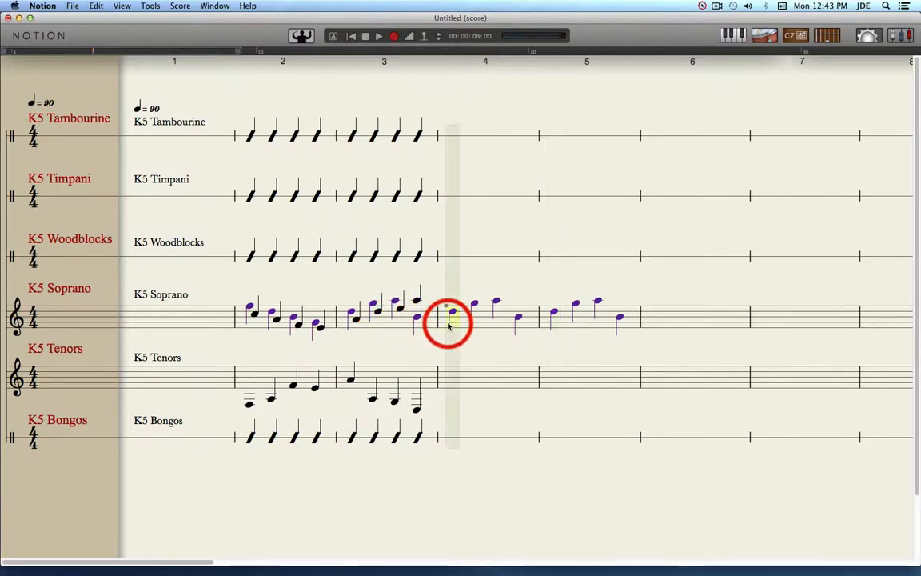
{"action": "key", "text": "super+v"}
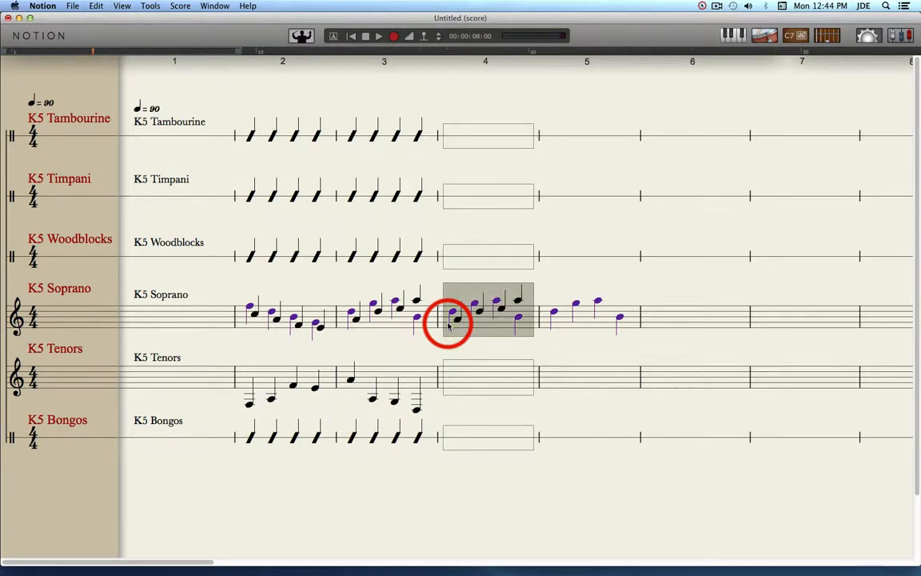
{"action": "left_click_drag", "start_coordinate": [450, 325], "coordinate": [551, 323]}
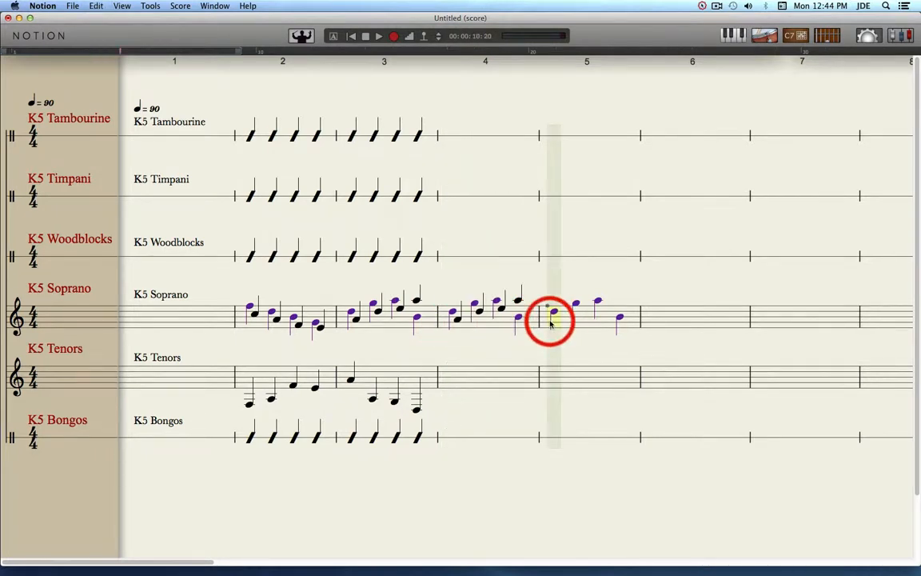
{"action": "key", "text": "super+v"}
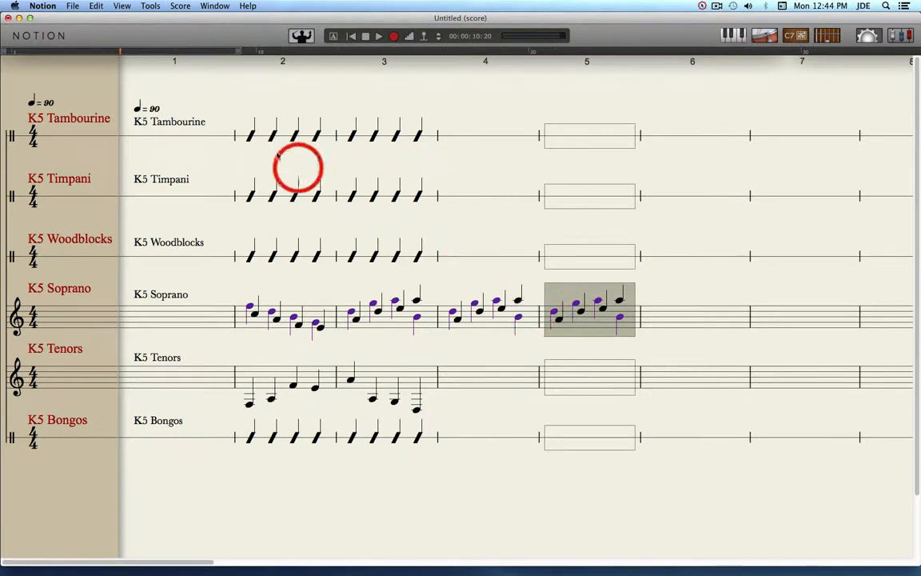
Step: Play back the score from measure 2 to hear both Soprano voices, and return to the beginning
{"action": "left_click", "coordinate": [244, 132]}
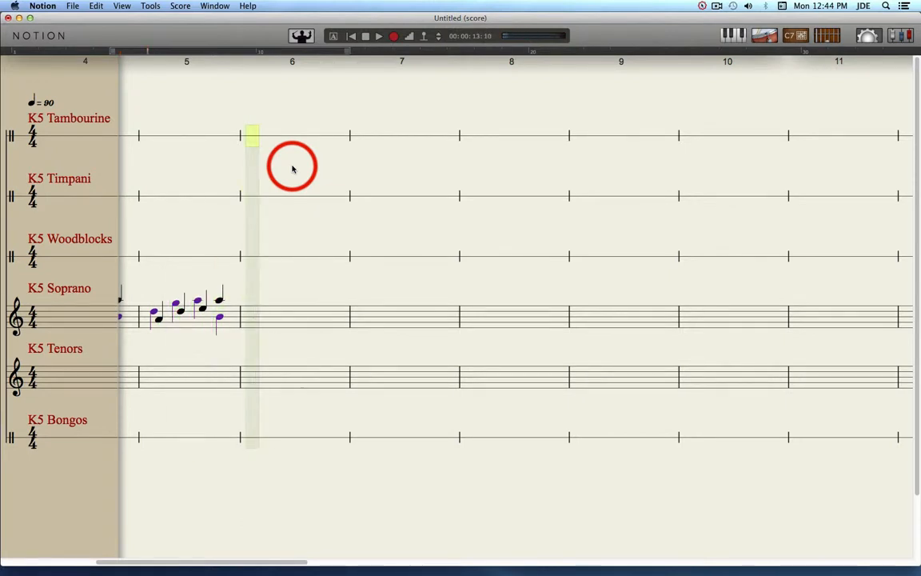
{"action": "left_click", "coordinate": [350, 37]}
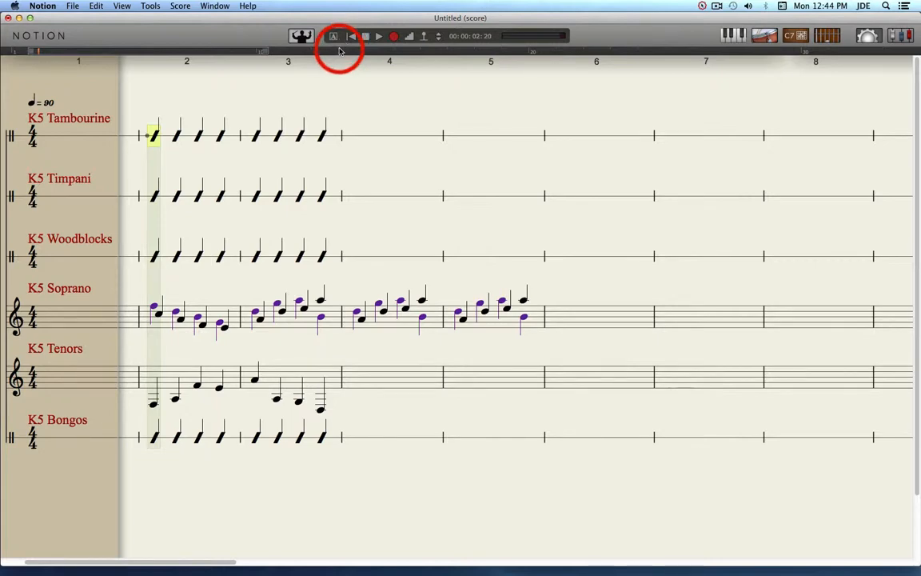
Step: Turn off the rhythm slash display for the K5 Woodblocks notes in measures 2 and 3
{"action": "left_click", "coordinate": [176, 256]}
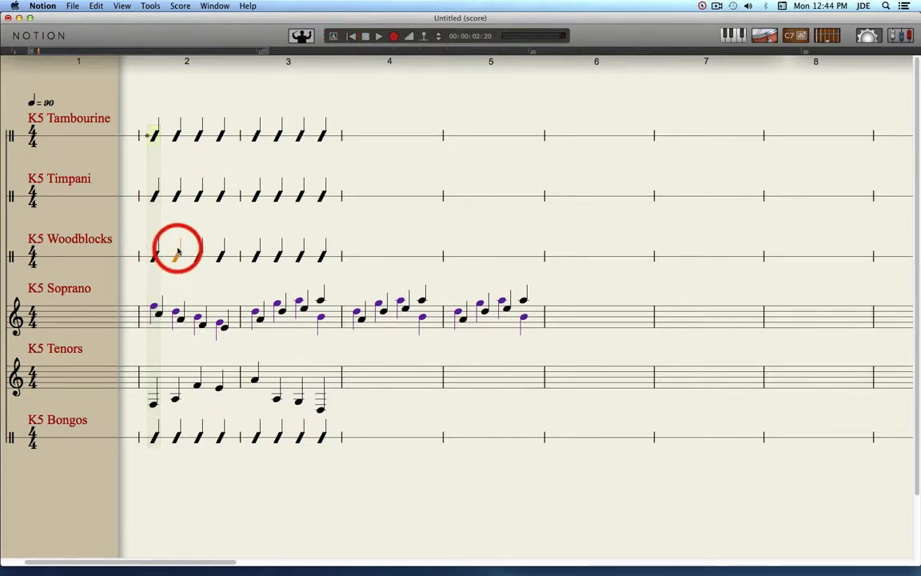
{"action": "left_click_drag", "start_coordinate": [148, 240], "coordinate": [319, 262]}
{"action": "right_click", "coordinate": [319, 264]}
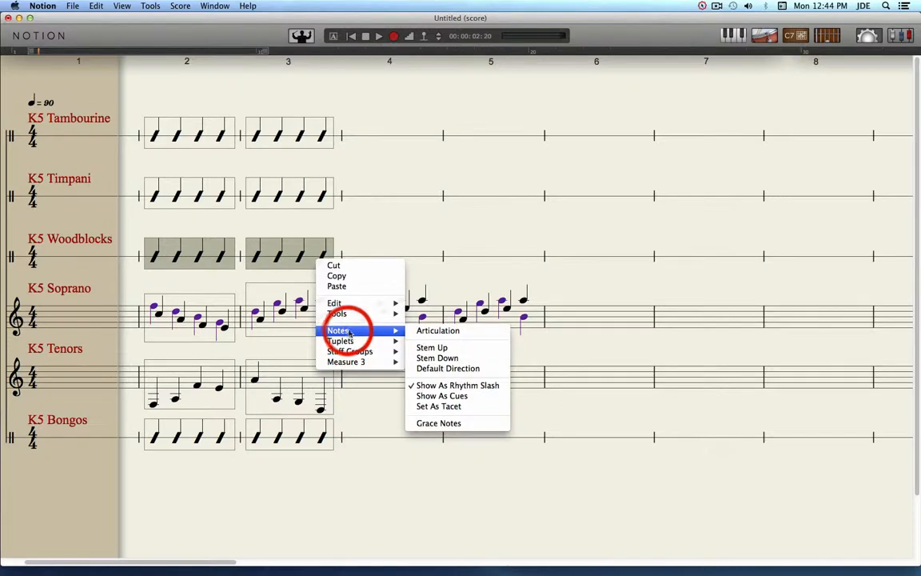
{"action": "mouse_move", "coordinate": [368, 331]}
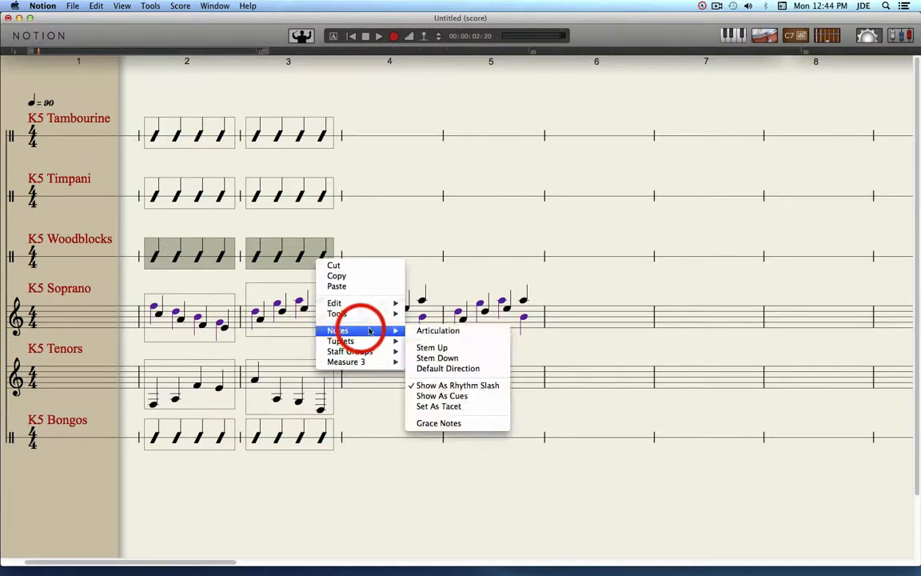
{"action": "left_click", "coordinate": [416, 387]}
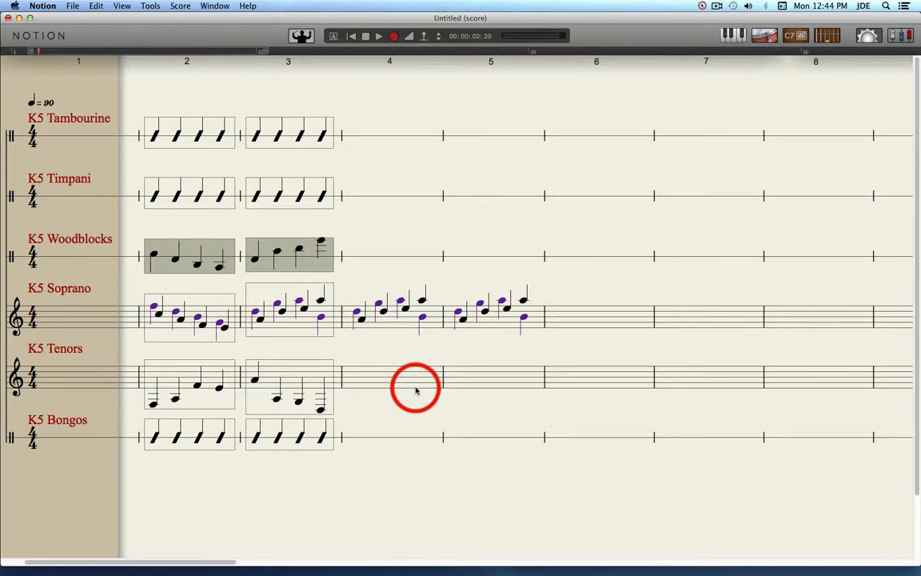
Step: Raise the first K5 Woodblocks note of measure 3 to the second note's pitch, and lower the third note of measure 2 by three staff steps
{"action": "left_click", "coordinate": [299, 256]}
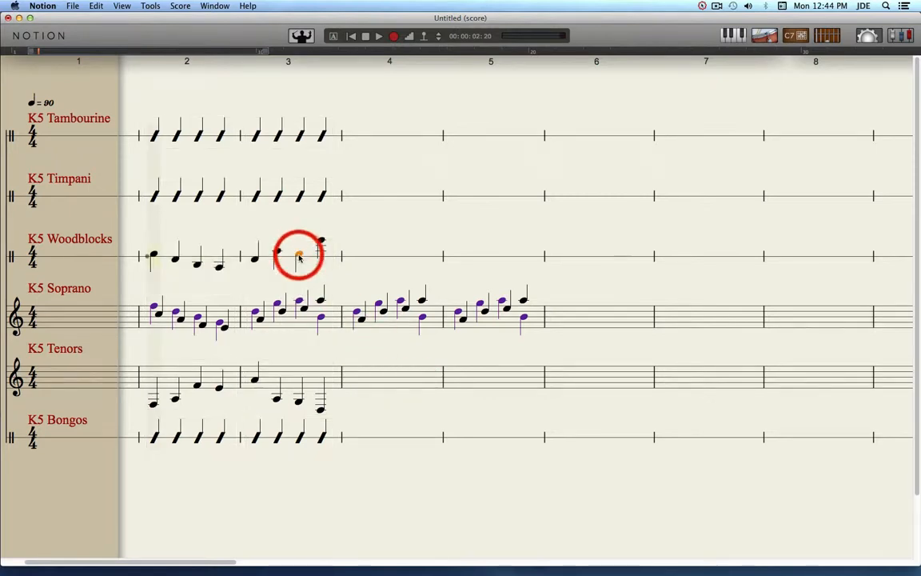
{"action": "mouse_move", "coordinate": [297, 256]}
{"action": "left_mouse_down"}
{"action": "mouse_move", "coordinate": [299, 273]}
{"action": "mouse_move", "coordinate": [299, 251]}
{"action": "left_mouse_up"}
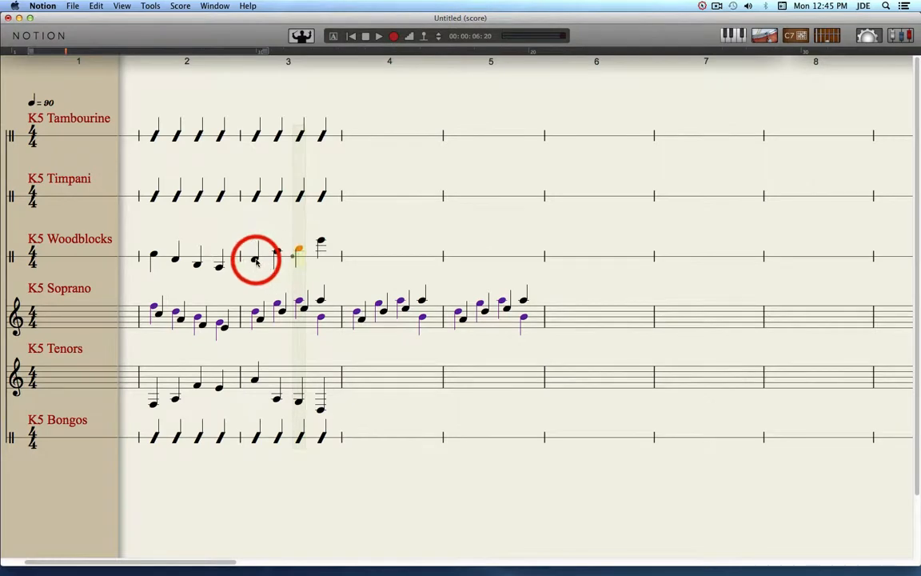
{"action": "left_click_drag", "start_coordinate": [256, 261], "coordinate": [253, 255]}
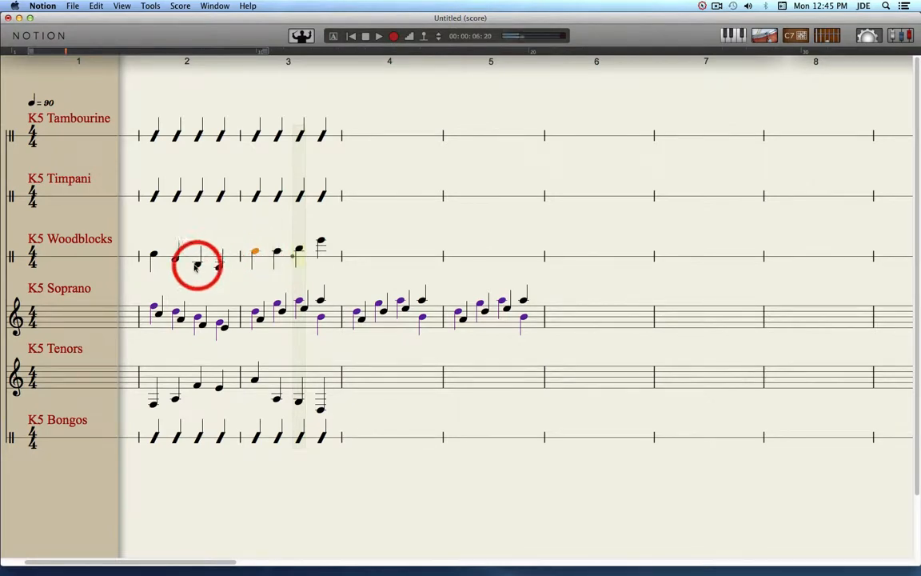
{"action": "mouse_move", "coordinate": [197, 267]}
{"action": "left_mouse_down"}
{"action": "mouse_move", "coordinate": [195, 247]}
{"action": "mouse_move", "coordinate": [197, 273]}
{"action": "left_mouse_up"}
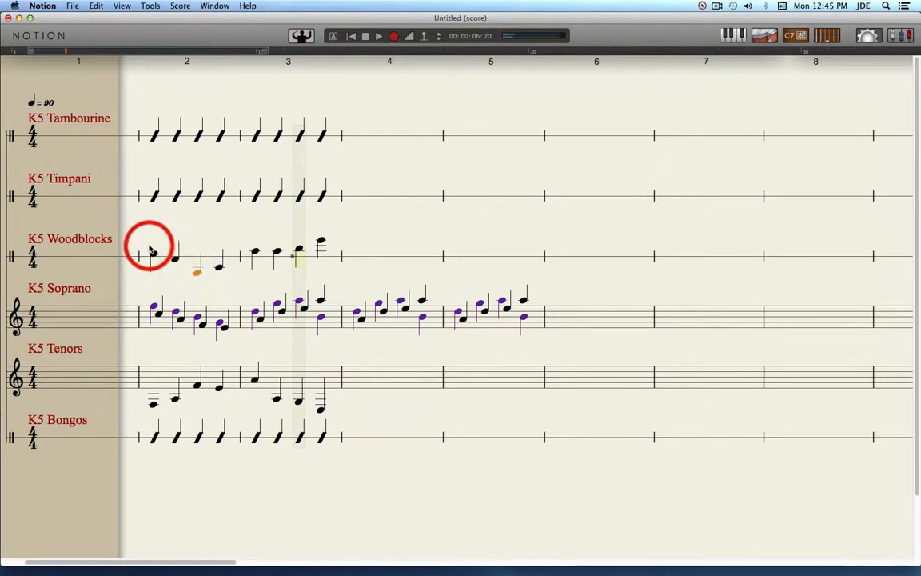
Step: Show the edited K5 Woodblocks notes in measures 2 and 3 as rhythm slashes again
{"action": "left_click_drag", "start_coordinate": [149, 244], "coordinate": [339, 263]}
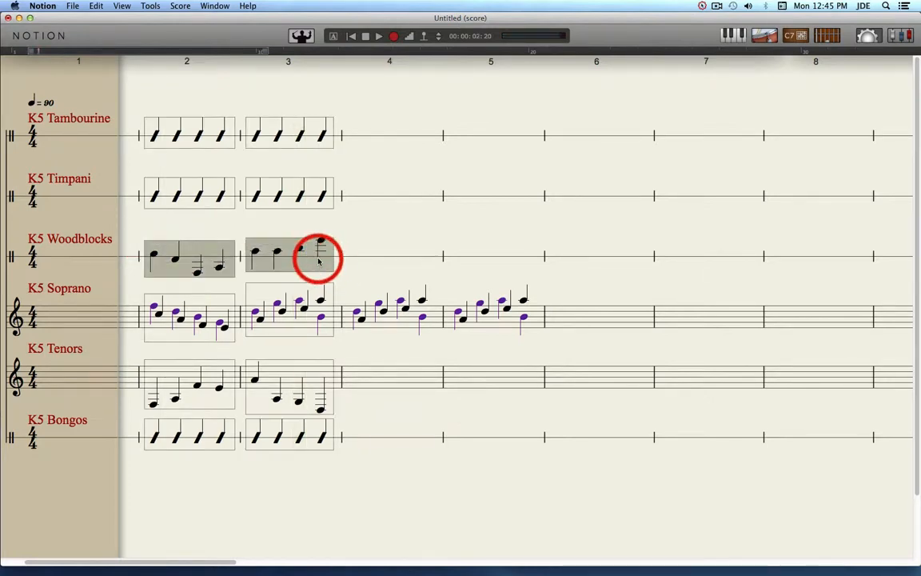
{"action": "right_click", "coordinate": [319, 260]}
{"action": "left_click", "coordinate": [344, 330]}
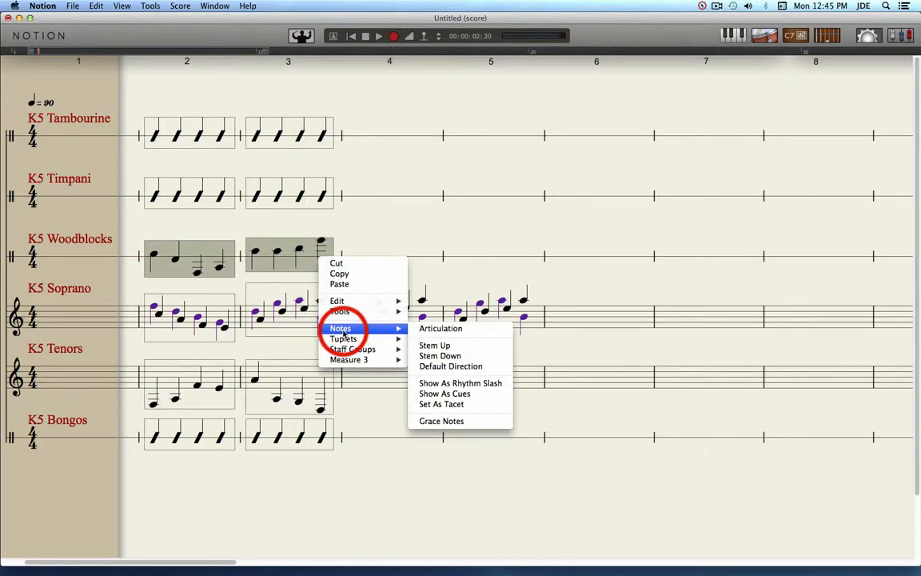
{"action": "left_click", "coordinate": [441, 383]}
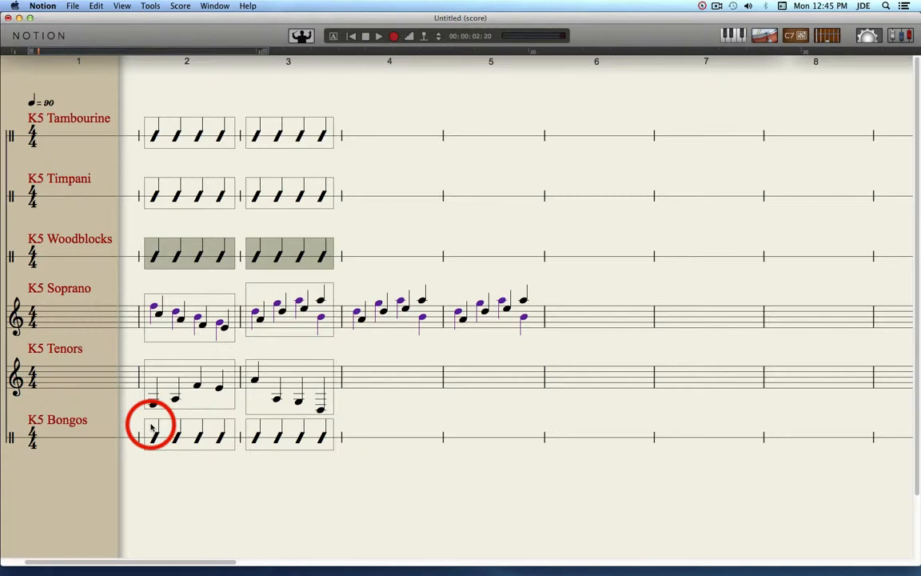
Step: Turn off the rhythm slash display for the K5 Bongos notes in measures 2 and 3
{"action": "left_click_drag", "start_coordinate": [152, 428], "coordinate": [339, 454]}
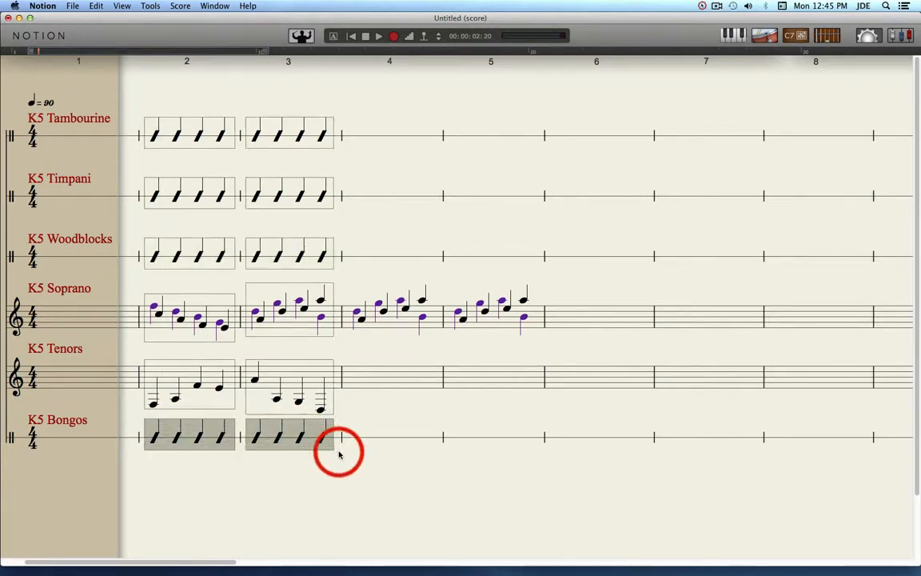
{"action": "right_click", "coordinate": [316, 437]}
{"action": "mouse_move", "coordinate": [334, 509]}
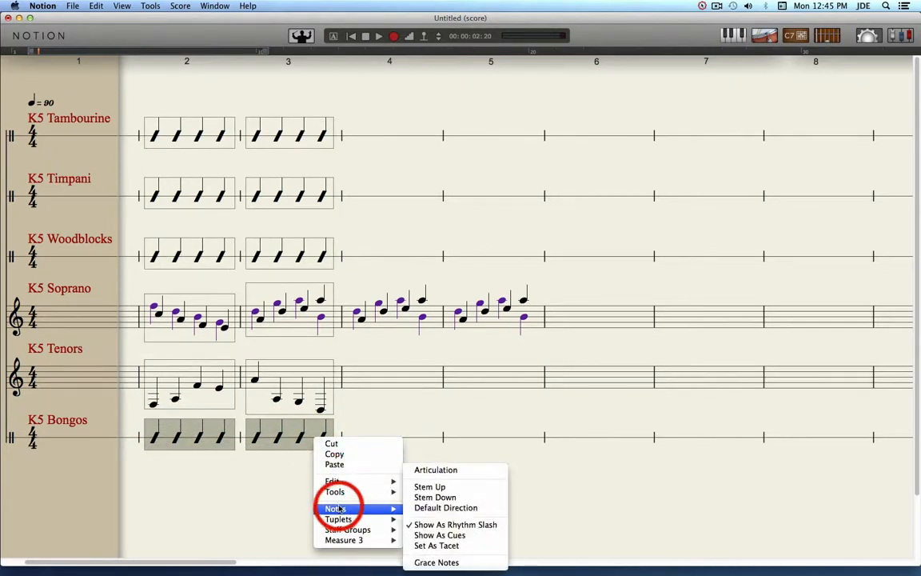
{"action": "left_click", "coordinate": [438, 520]}
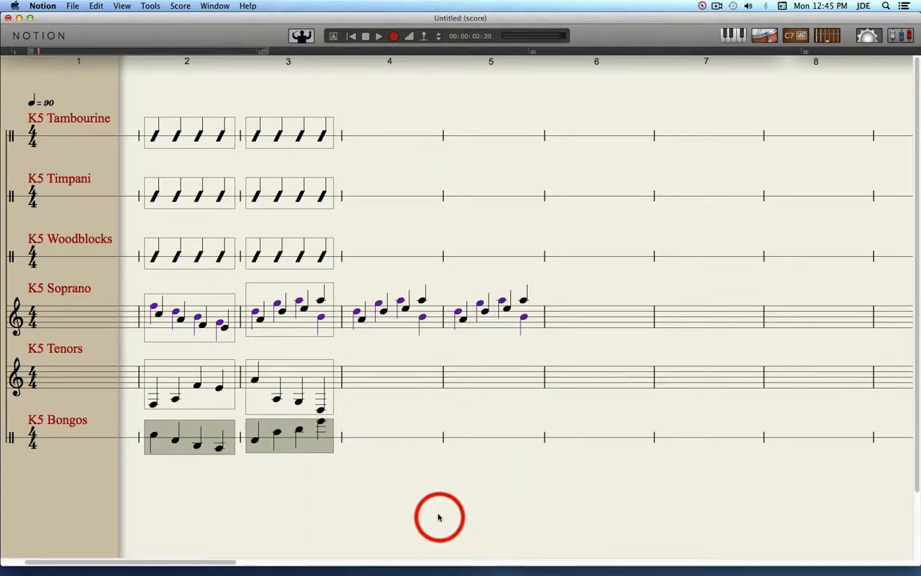
Step: In K5 Bongos, raise notes 1, 3 and 4 and lower note 2 of measure 2; raise note 2 and lower notes 3 and 4 of measure 3
{"action": "left_click", "coordinate": [153, 438]}
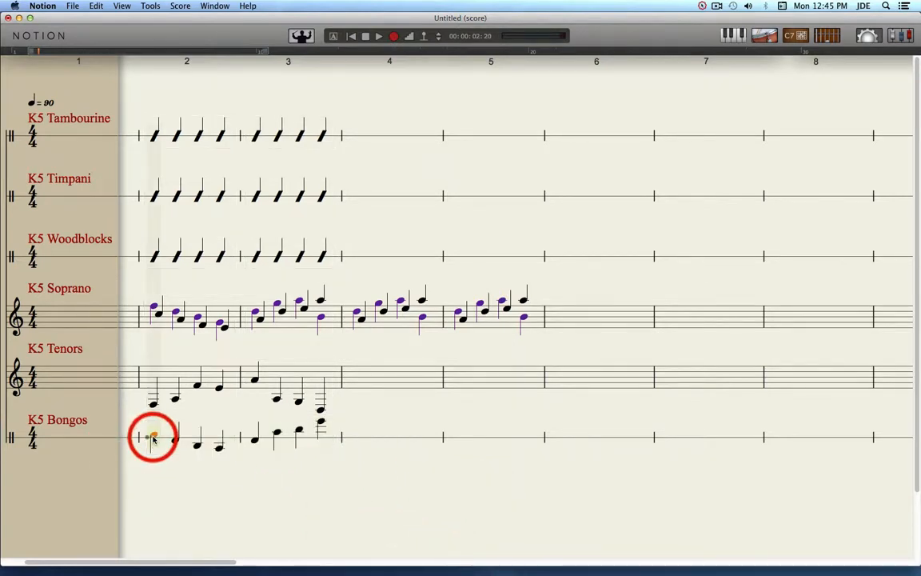
{"action": "left_click", "coordinate": [175, 442]}
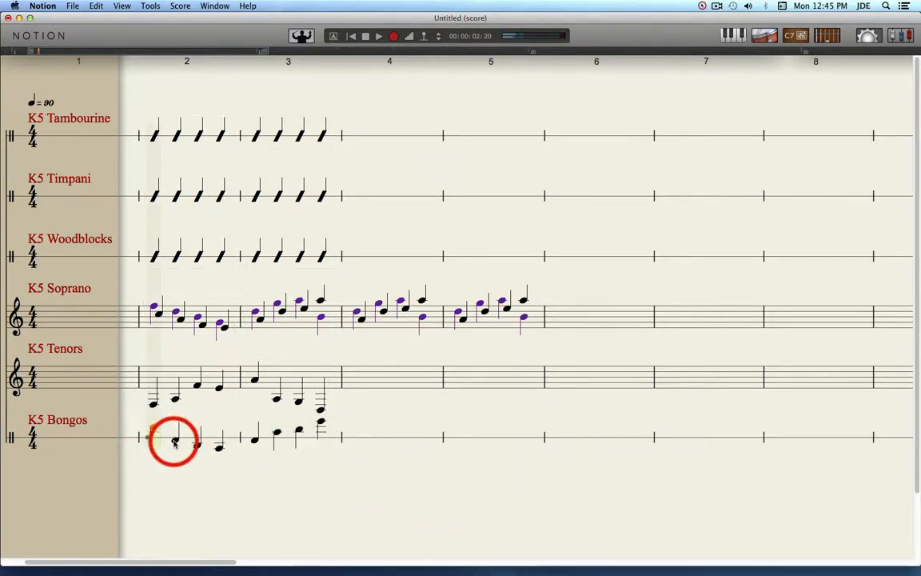
{"action": "left_click", "coordinate": [196, 444]}
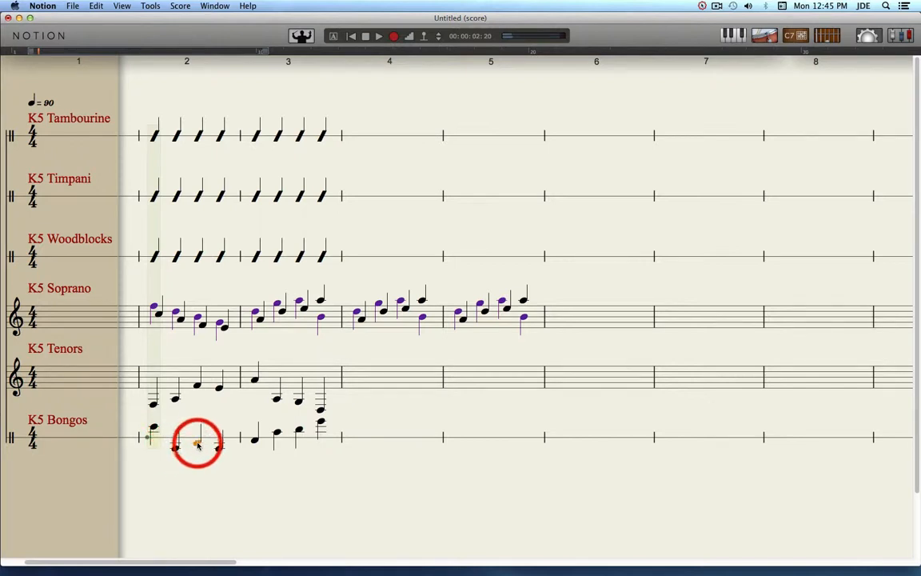
{"action": "left_click", "coordinate": [218, 447]}
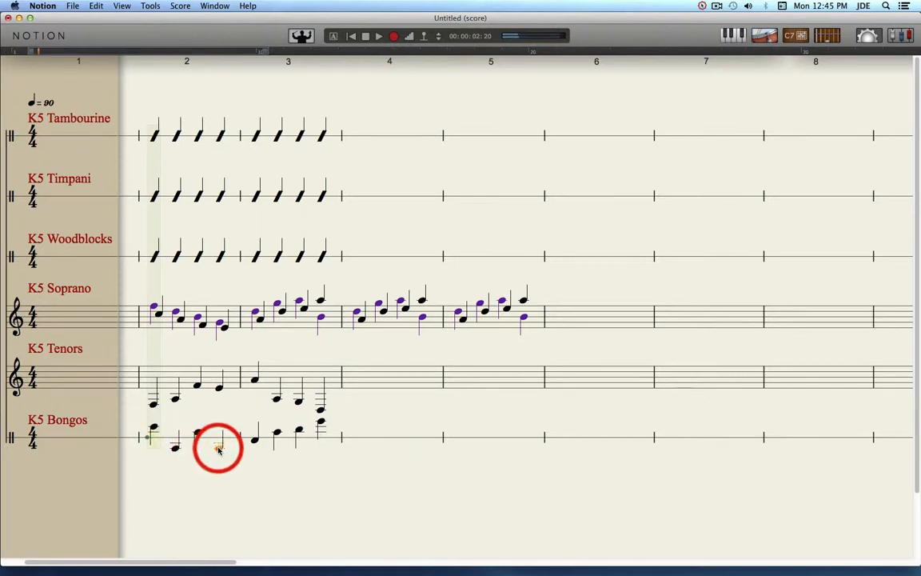
{"action": "left_click", "coordinate": [318, 431]}
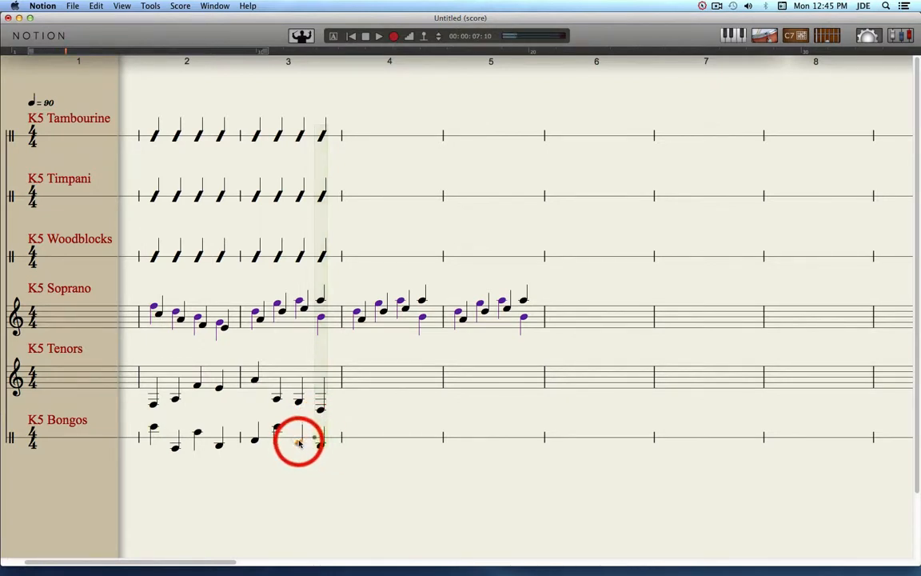
Step: Copy the K5 Bongos notes of measures 2 and 3 into measures 4 and 5 of the same staff
{"action": "left_click", "coordinate": [145, 432]}
{"action": "left_click_drag", "start_coordinate": [144, 432], "coordinate": [331, 448]}
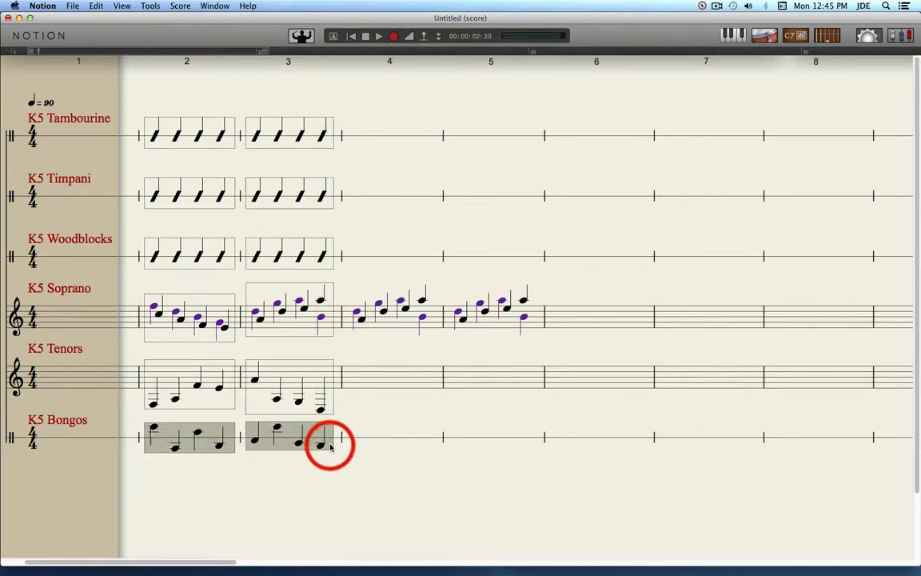
{"action": "left_click", "coordinate": [351, 439]}
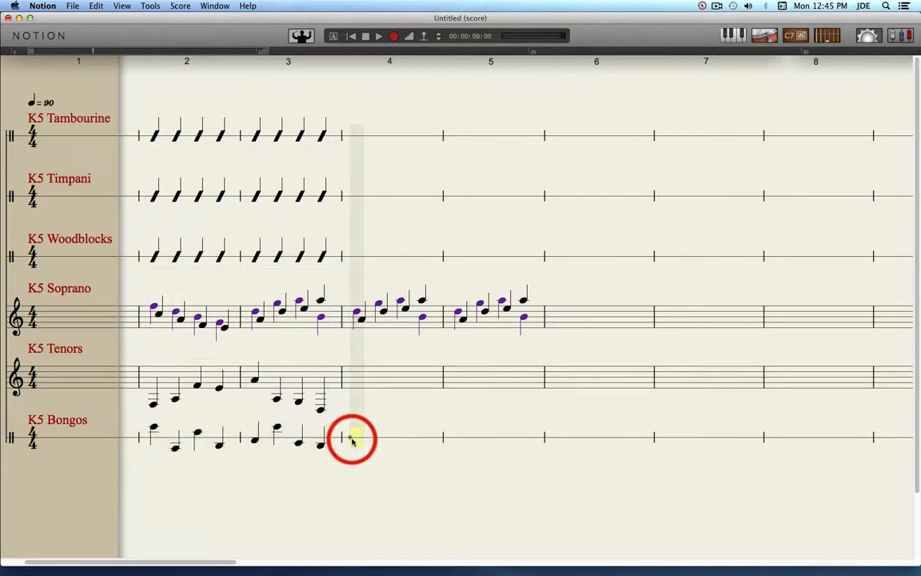
{"action": "key", "text": "super+v"}
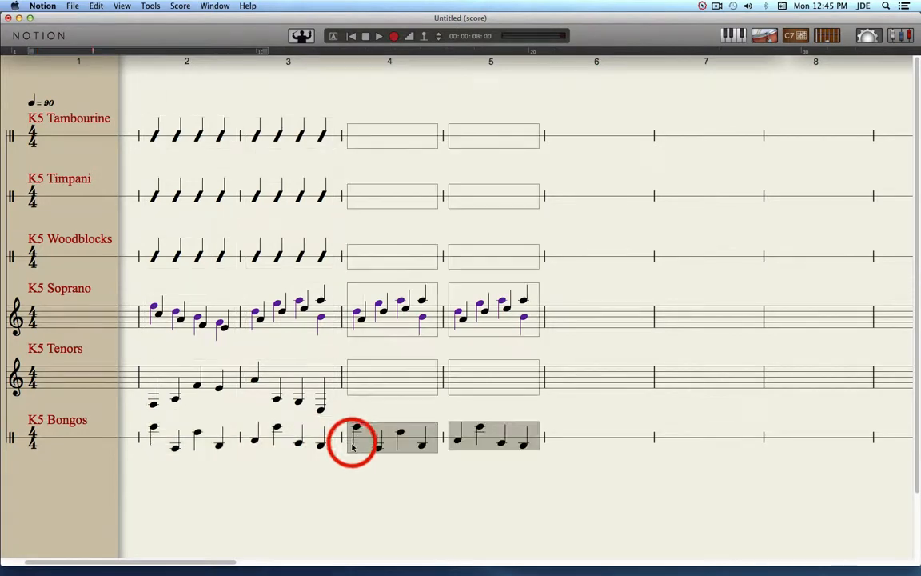
Step: Replace the K5 Timpani notes in measures 2 and 3 with the copied Bongos pattern and paste it again into measures 4 and 5
{"action": "left_click", "coordinate": [150, 188]}
{"action": "left_click_drag", "start_coordinate": [150, 186], "coordinate": [338, 208]}
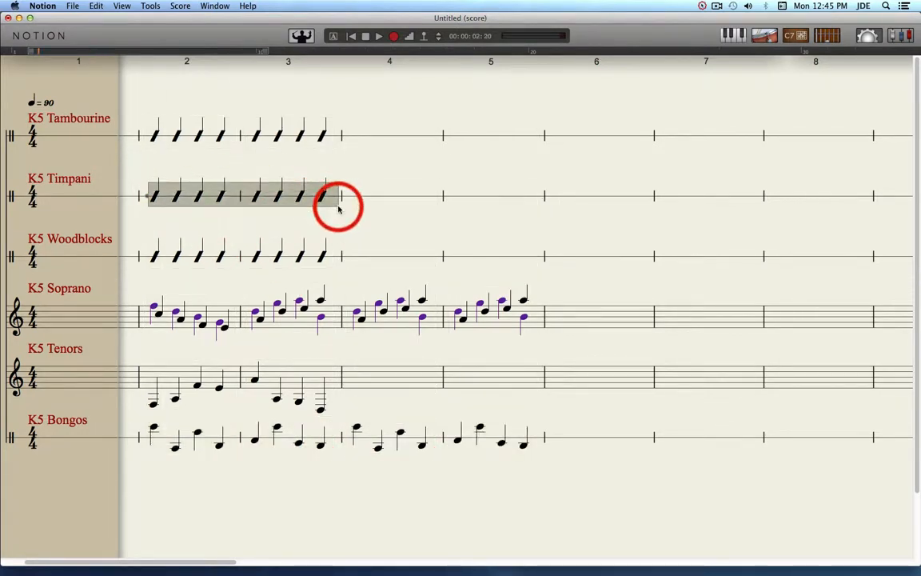
{"action": "key", "text": "super+v"}
{"action": "left_click", "coordinate": [352, 198]}
{"action": "key", "text": "super+v"}
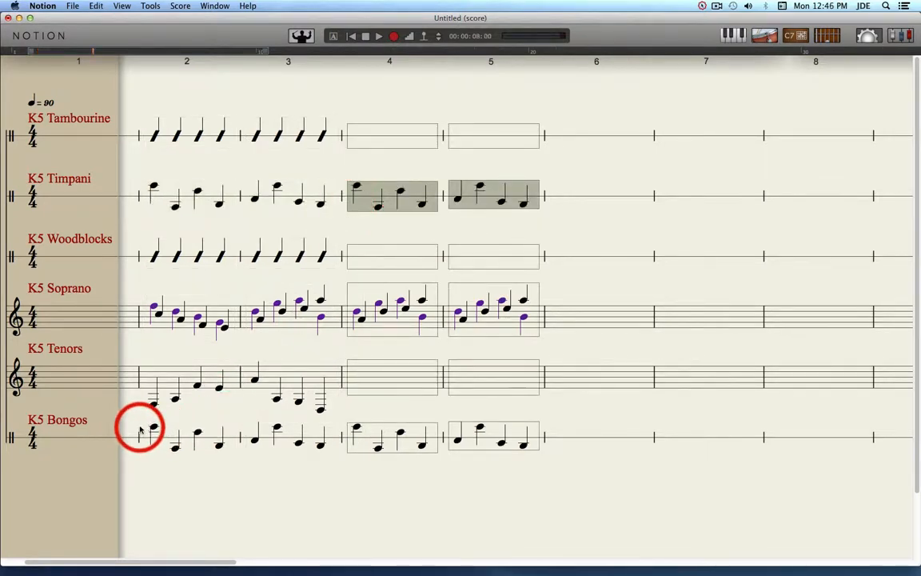
Step: Show the K5 Bongos notes in measures 2 through 5 as rhythm slashes
{"action": "left_click", "coordinate": [146, 430]}
{"action": "left_click_drag", "start_coordinate": [209, 430], "coordinate": [514, 442]}
{"action": "right_click", "coordinate": [513, 445]}
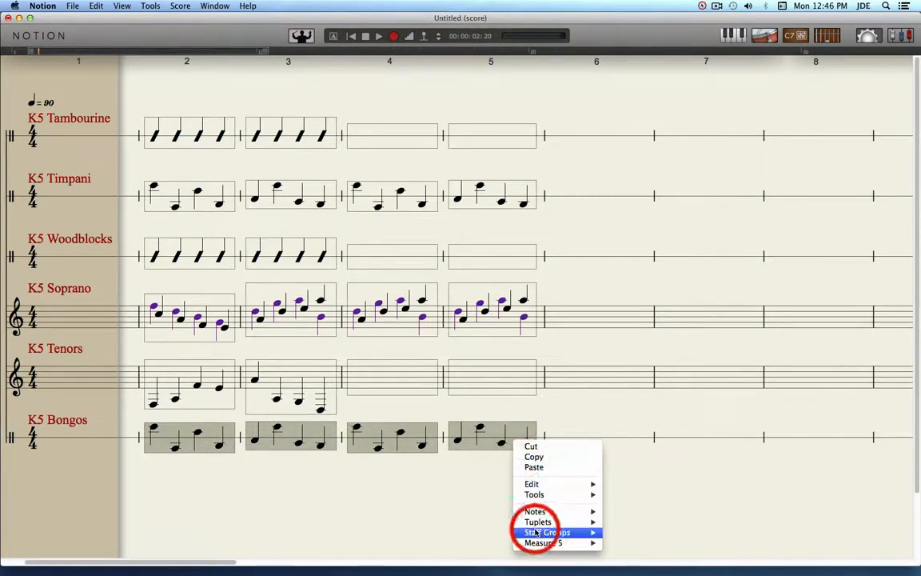
{"action": "mouse_move", "coordinate": [541, 513]}
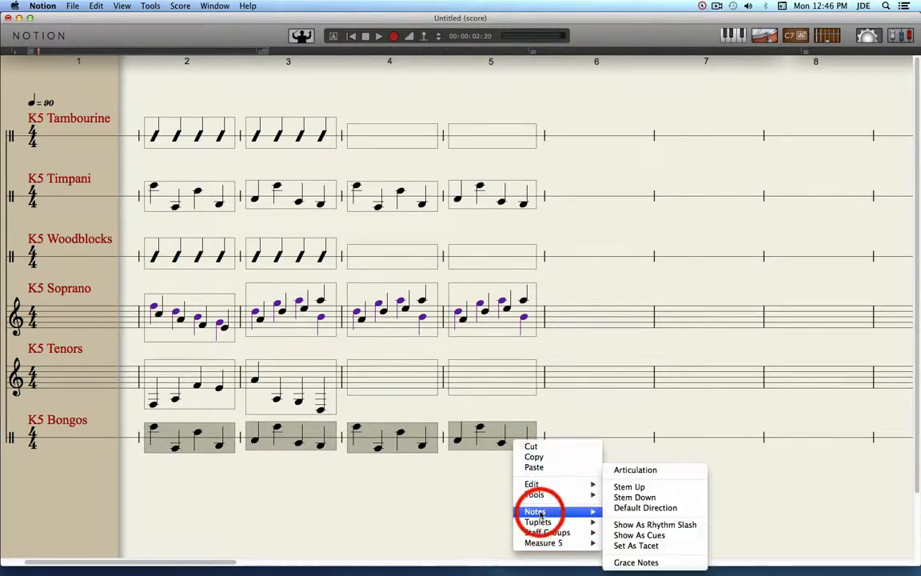
{"action": "left_click", "coordinate": [624, 525]}
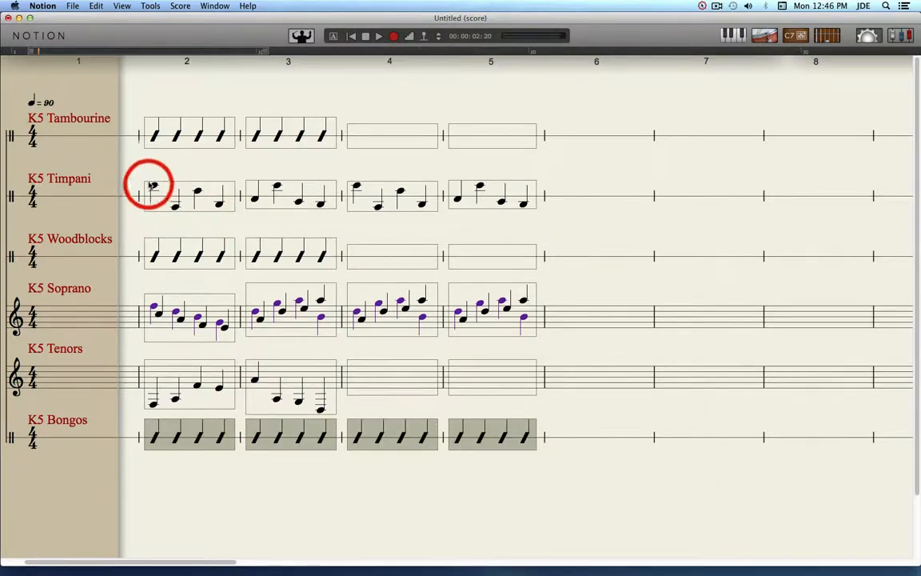
Step: Show the K5 Timpani notes in measures 2 through 5 as rhythm slashes
{"action": "left_click_drag", "start_coordinate": [147, 183], "coordinate": [511, 199]}
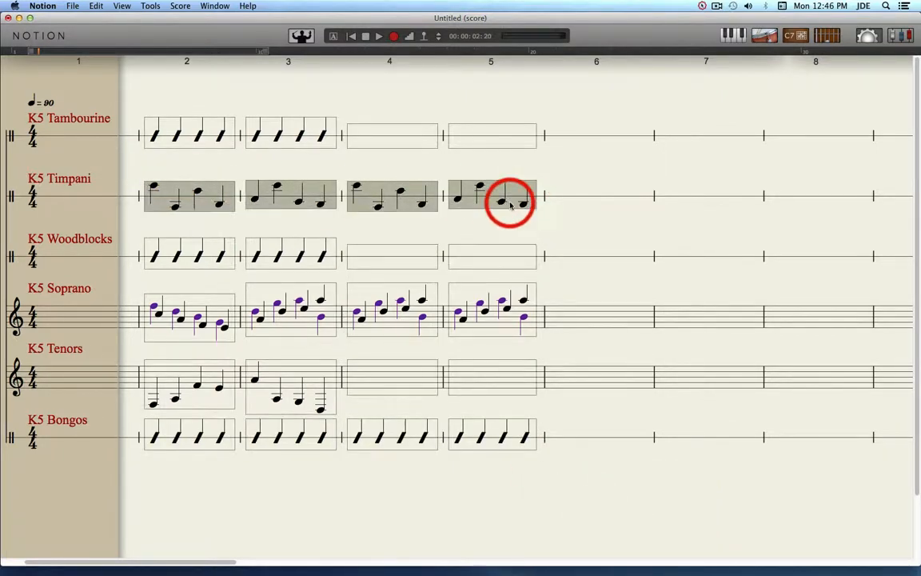
{"action": "right_click", "coordinate": [512, 208]}
{"action": "mouse_move", "coordinate": [534, 273]}
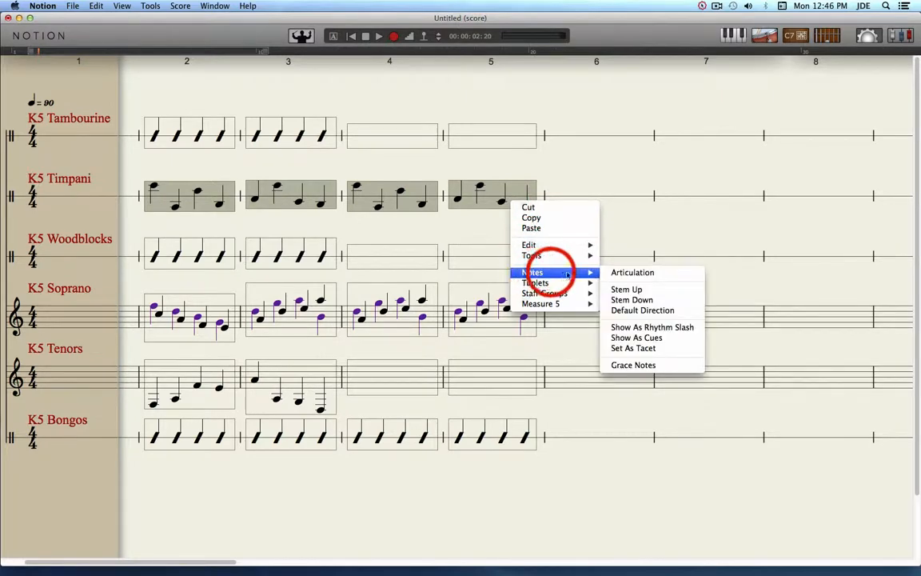
{"action": "left_click", "coordinate": [638, 327]}
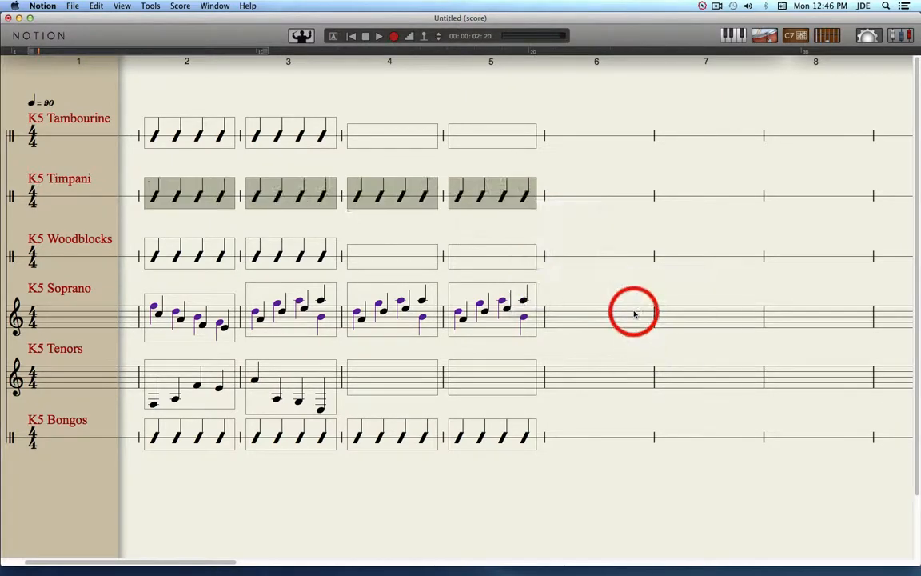
Step: Play the score from measure 2 through measure 5, stop playback, and return to the beginning of the notes
{"action": "left_click", "coordinate": [145, 105]}
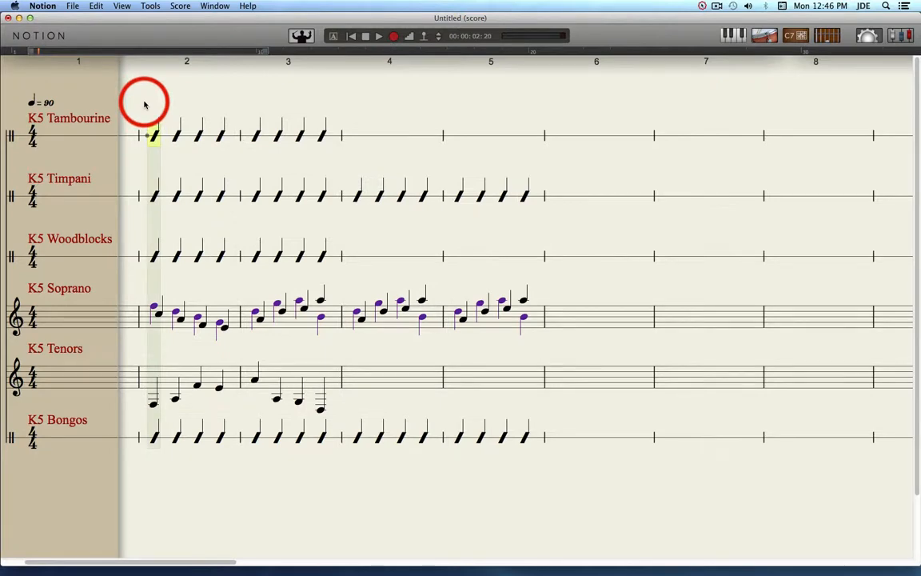
{"action": "key", "text": "space"}
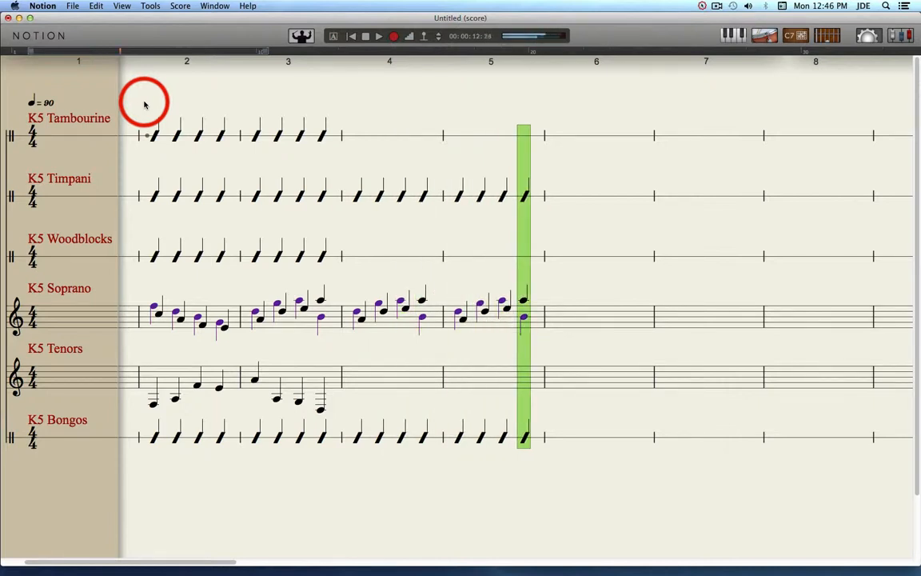
{"action": "left_click", "coordinate": [144, 105]}
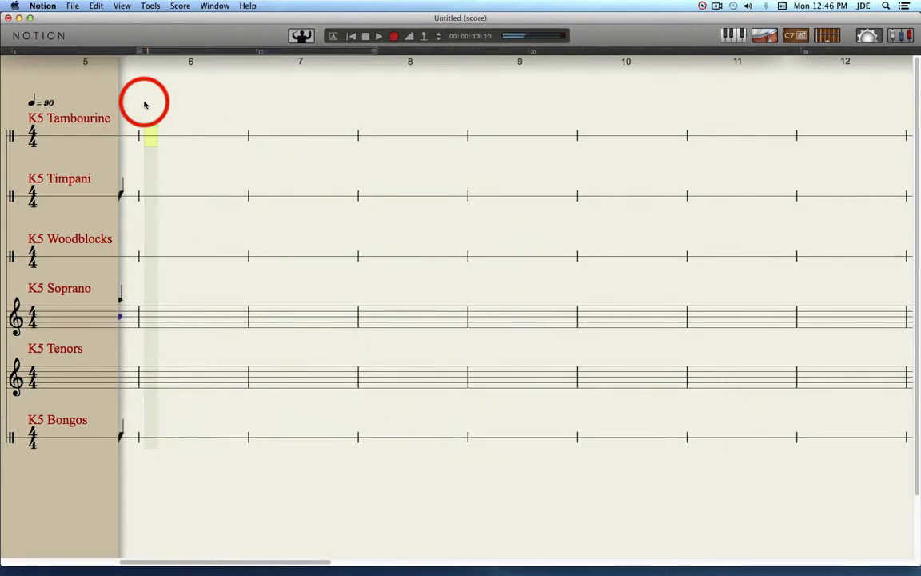
{"action": "left_click", "coordinate": [353, 40]}
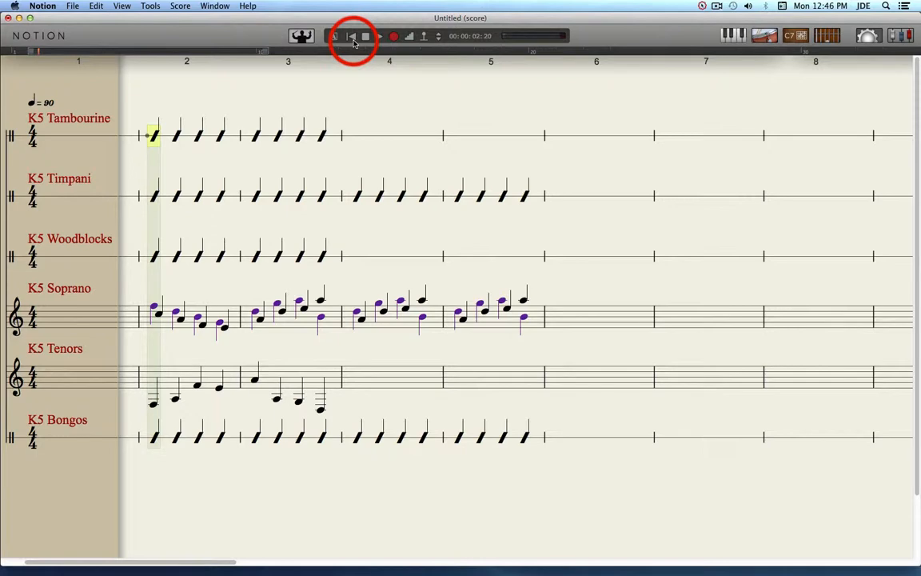
Step: Open the Kontakt 5 instrument from the mixer, look through the instruments in its rack, and close both windows
{"action": "left_click", "coordinate": [900, 37]}
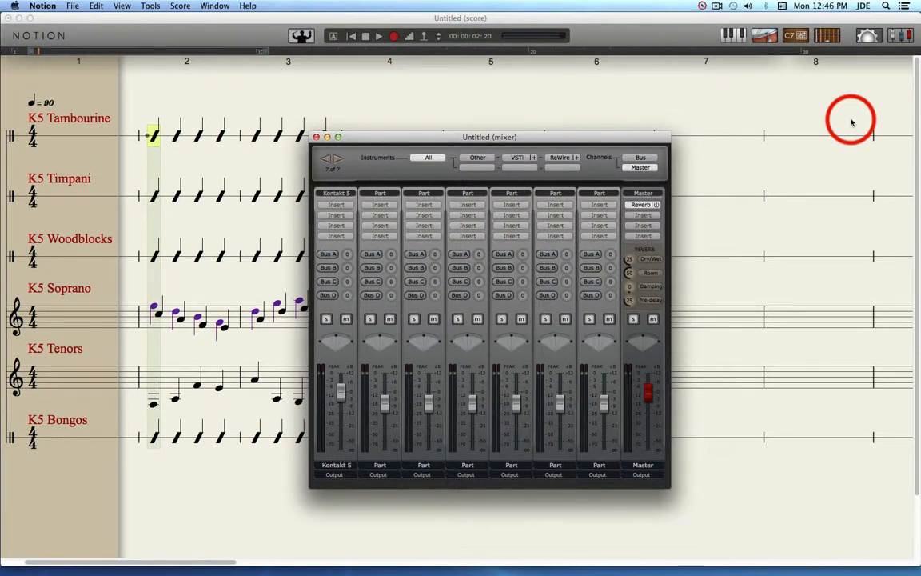
{"action": "left_click", "coordinate": [338, 194]}
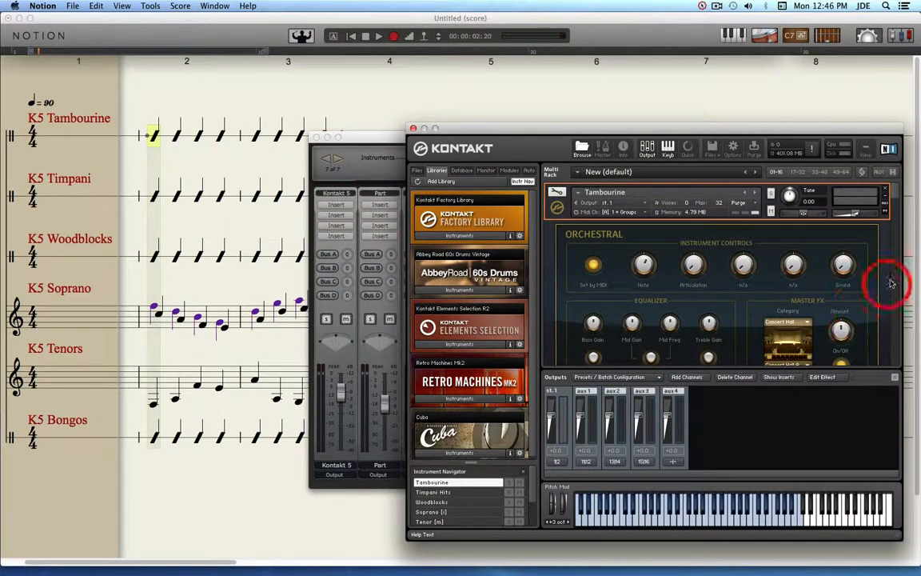
{"action": "scroll", "coordinate": [895, 199], "scroll_direction": "down", "scroll_amount": 3}
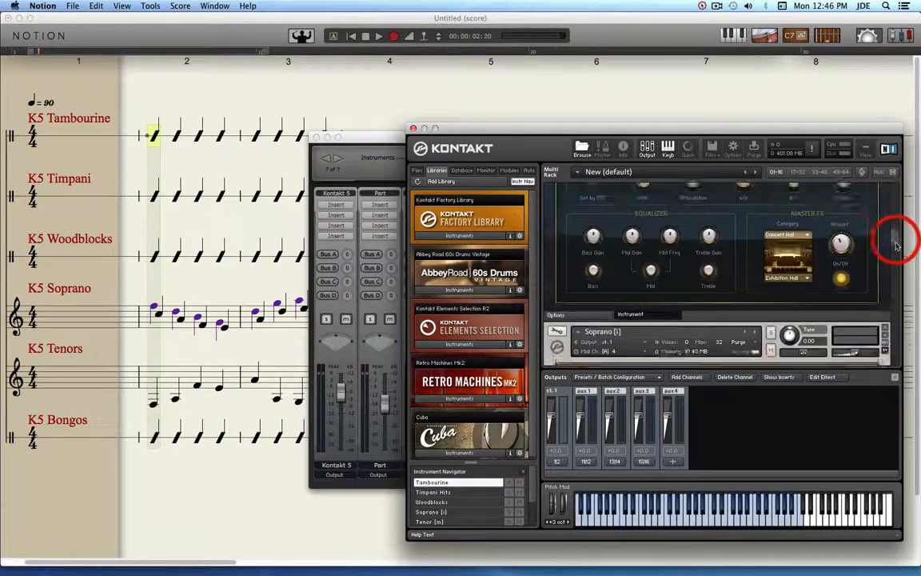
{"action": "left_click_drag", "start_coordinate": [896, 246], "coordinate": [897, 199]}
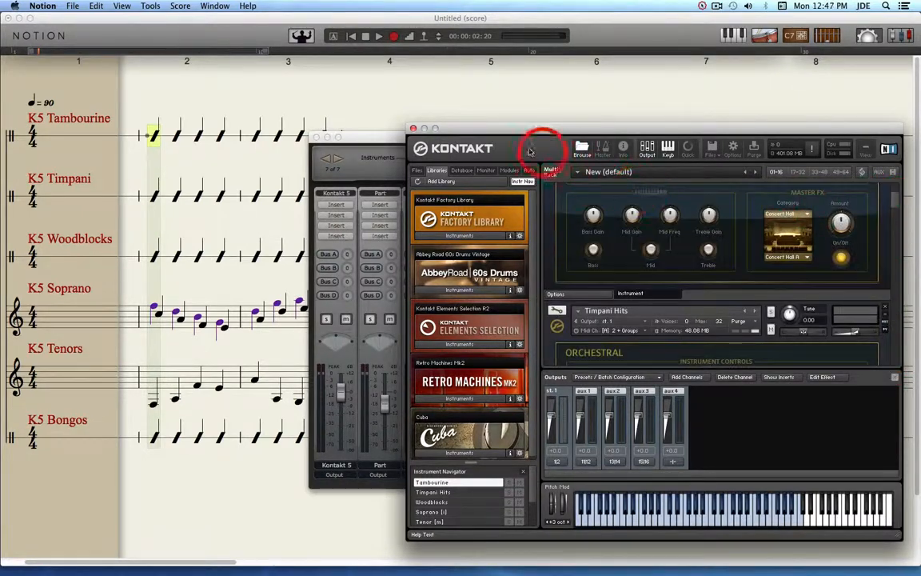
{"action": "left_click", "coordinate": [414, 131]}
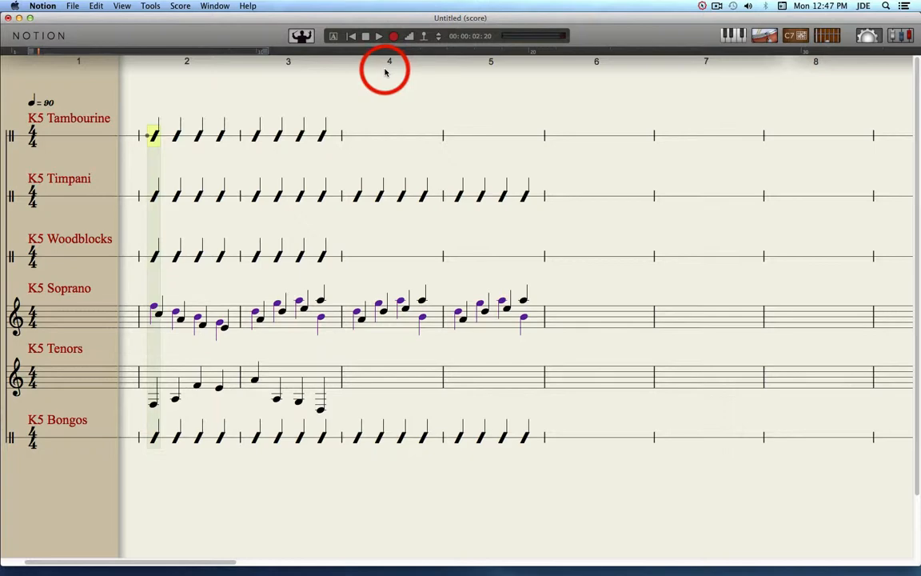
Step: Enter Score Setup and open the settings of the K5 Tambourine staff
{"action": "left_click", "coordinate": [870, 36]}
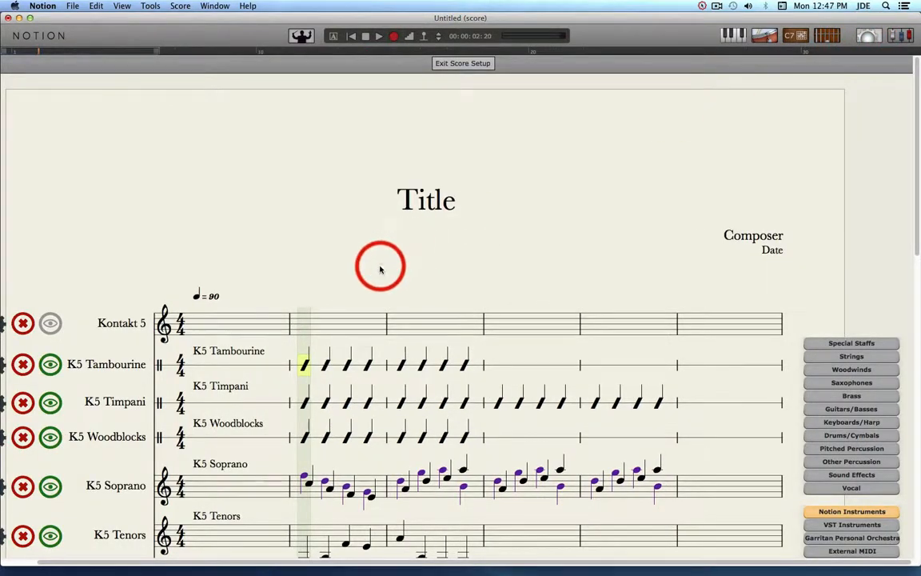
{"action": "scroll", "coordinate": [918, 250], "scroll_direction": "down", "scroll_amount": 1}
{"action": "scroll", "coordinate": [917, 250], "scroll_direction": "down", "scroll_amount": 5}
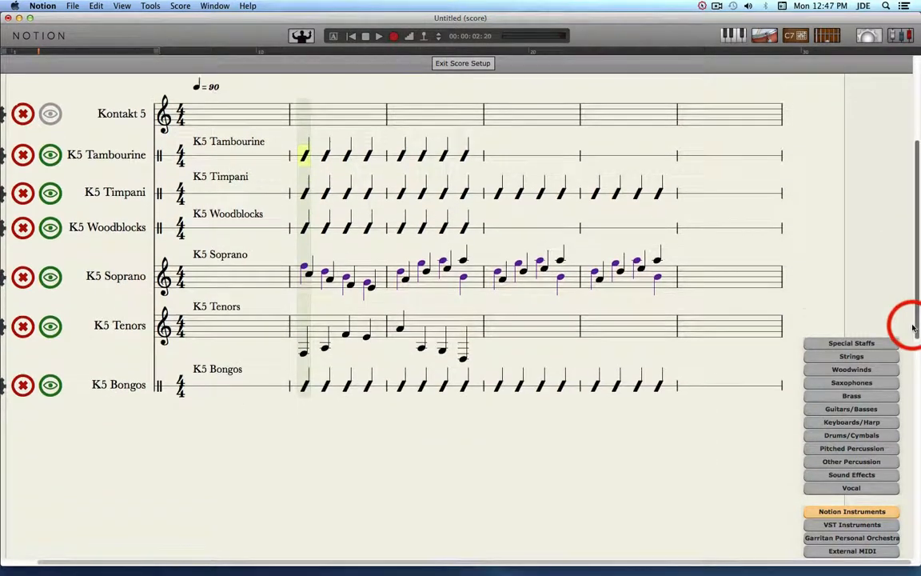
{"action": "left_click", "coordinate": [166, 151]}
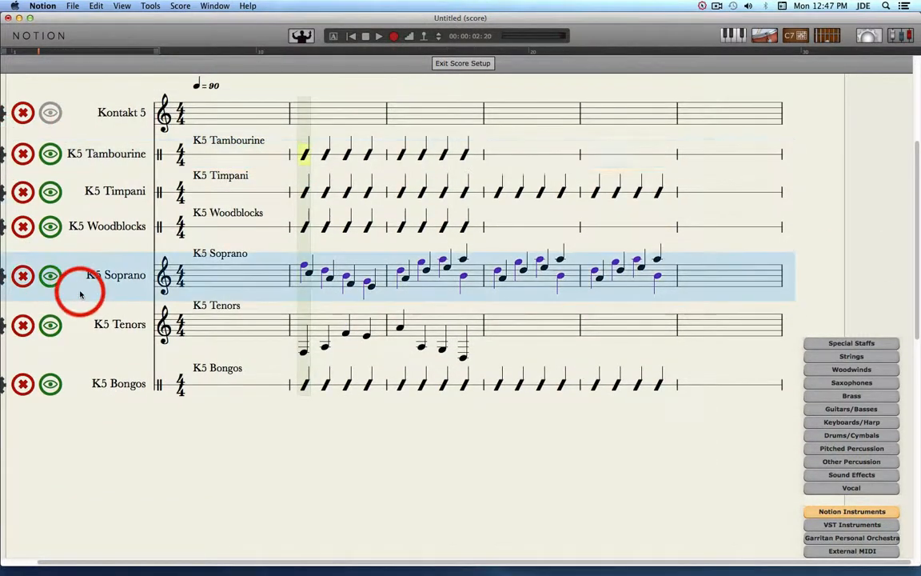
{"action": "left_click_drag", "start_coordinate": [90, 562], "coordinate": [36, 562]}
{"action": "left_click", "coordinate": [30, 155]}
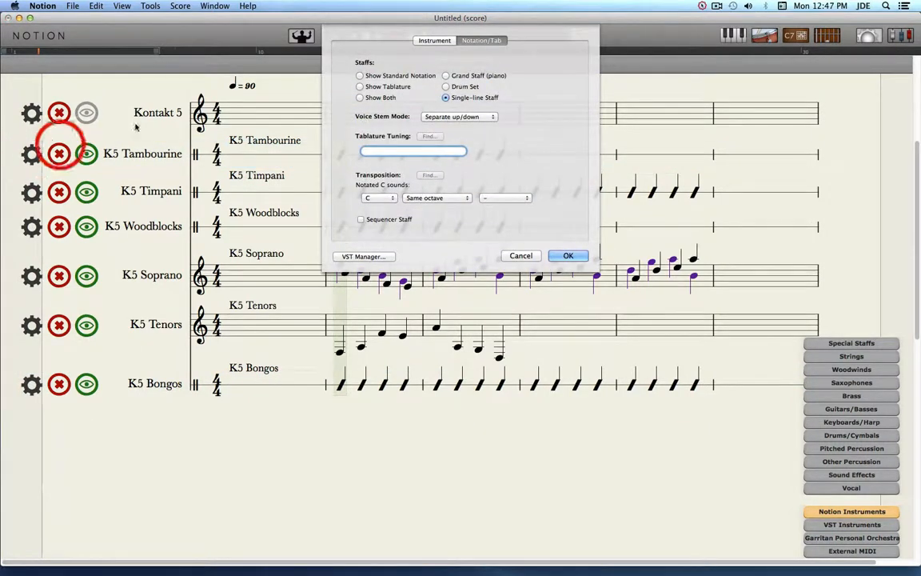
Step: Change the staff's instrument part name from the generic Part to K5 Tambourine
{"action": "left_click", "coordinate": [437, 38]}
{"action": "left_click", "coordinate": [432, 172]}
{"action": "left_click", "coordinate": [437, 227]}
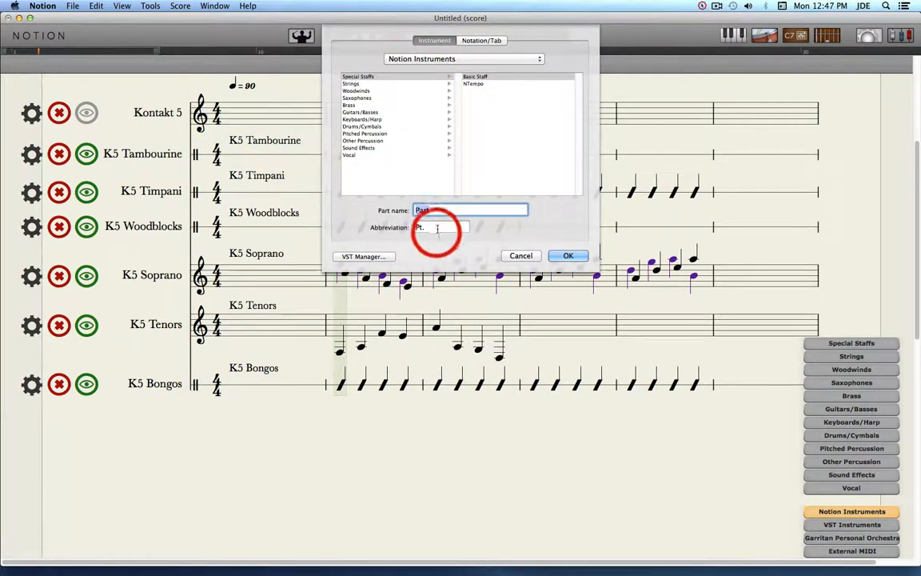
{"action": "left_click", "coordinate": [440, 213]}
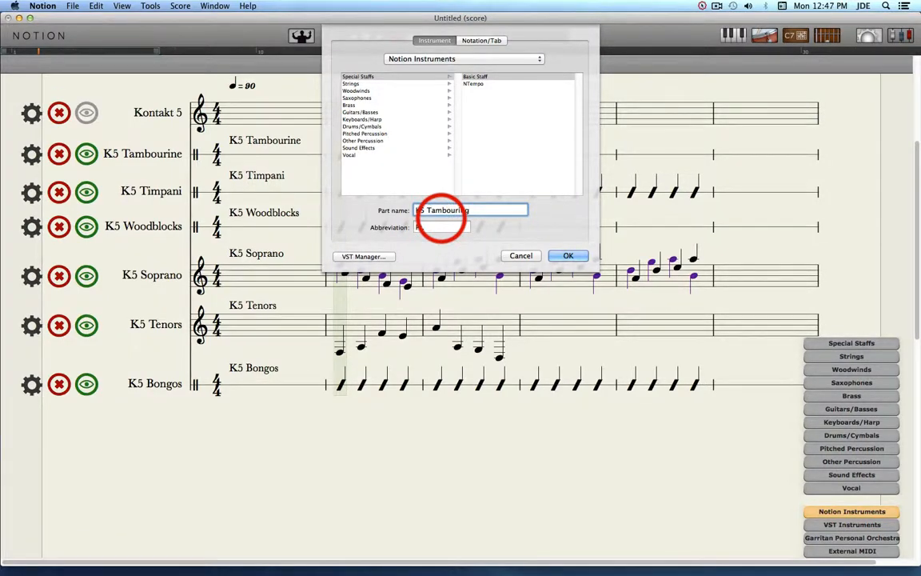
Step: Copy the part name K5 Tambourine into the abbreviation, apply the staff settings, and exit Score Setup
{"action": "left_click_drag", "start_coordinate": [441, 212], "coordinate": [376, 209]}
{"action": "key", "text": "super+c"}
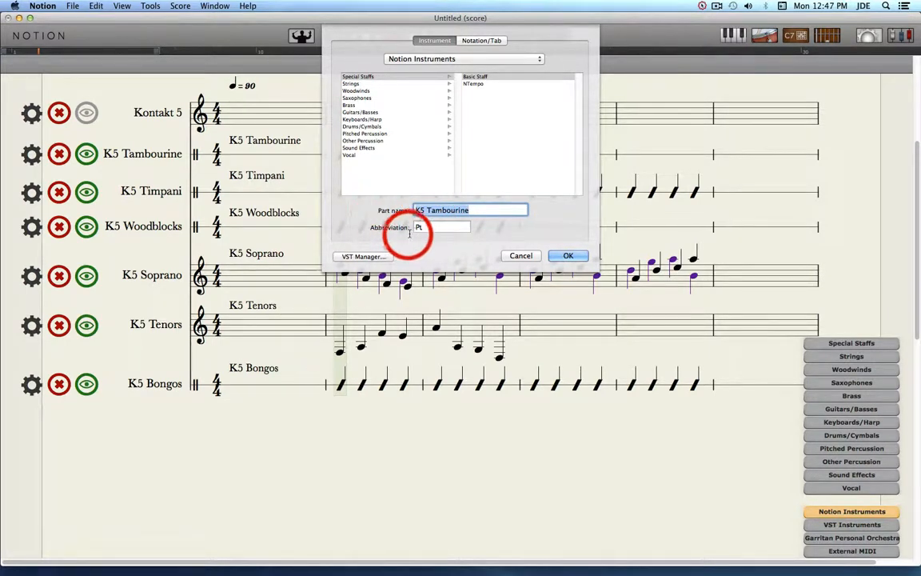
{"action": "left_click_drag", "start_coordinate": [424, 228], "coordinate": [391, 232]}
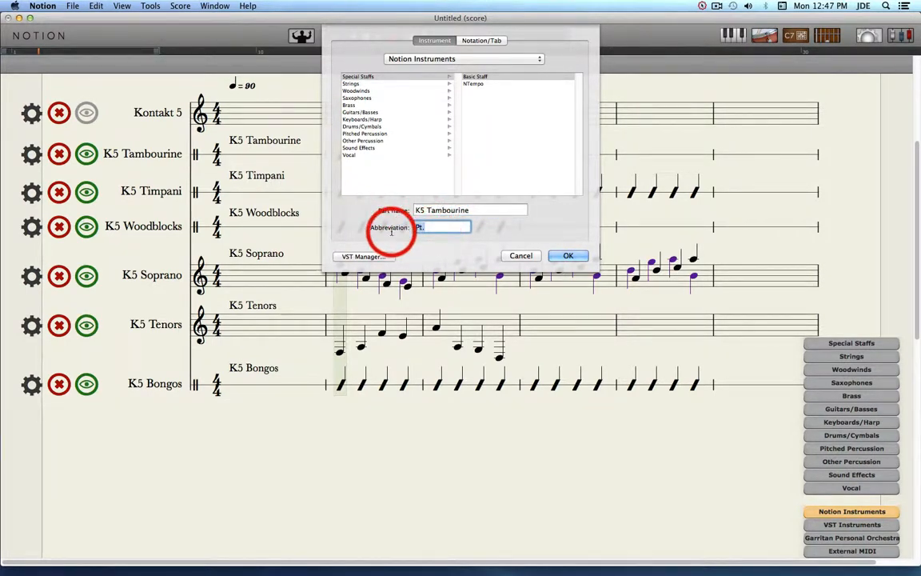
{"action": "key", "text": "super+v"}
{"action": "left_click", "coordinate": [568, 256]}
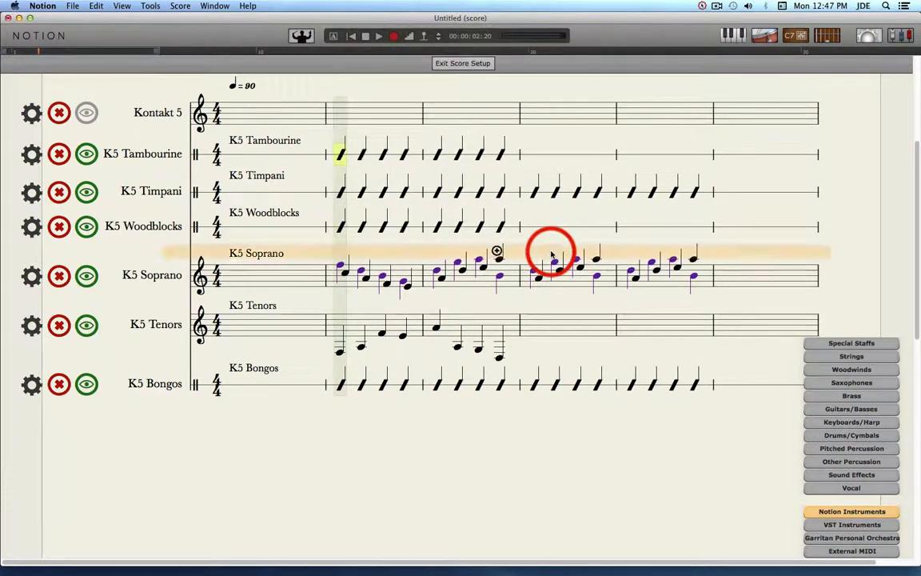
{"action": "left_click", "coordinate": [471, 64]}
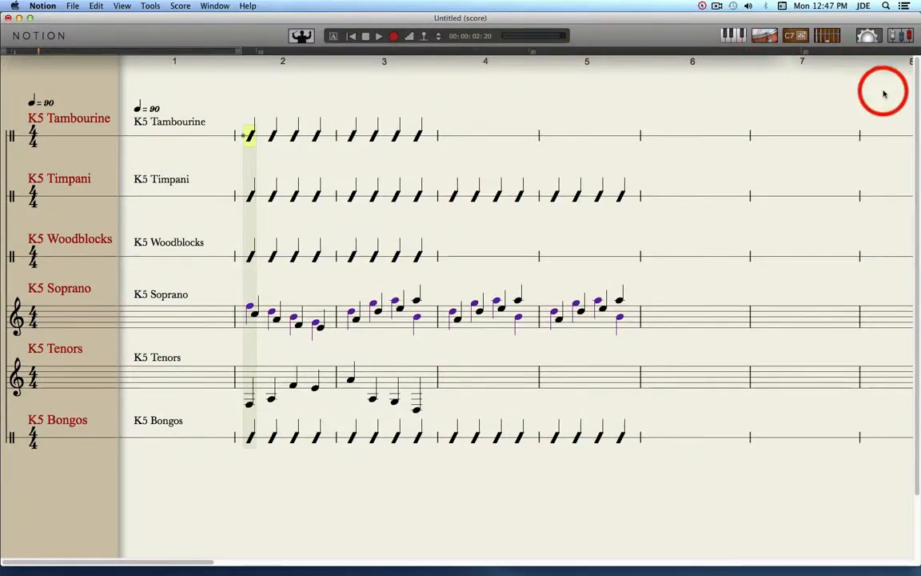
Step: Check the K5 Tambourine channel label in the mixer, close the mixer, and play the score from measure 2 through measure 5
{"action": "left_click", "coordinate": [903, 36]}
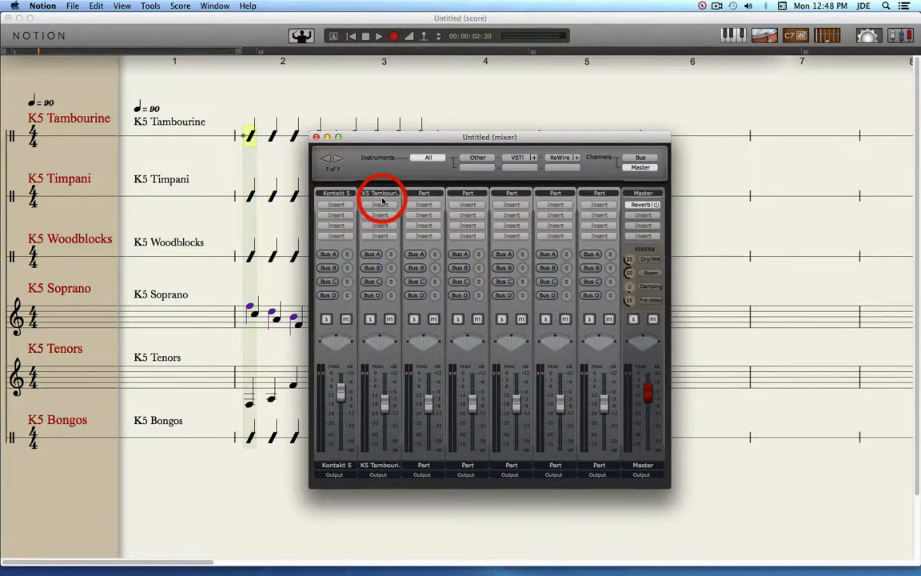
{"action": "left_click", "coordinate": [317, 137]}
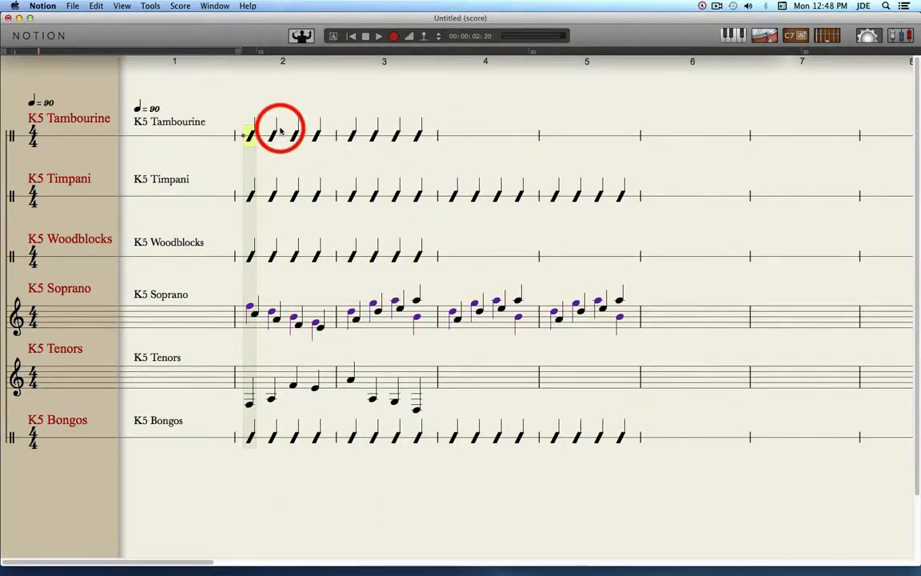
{"action": "key", "text": "space"}
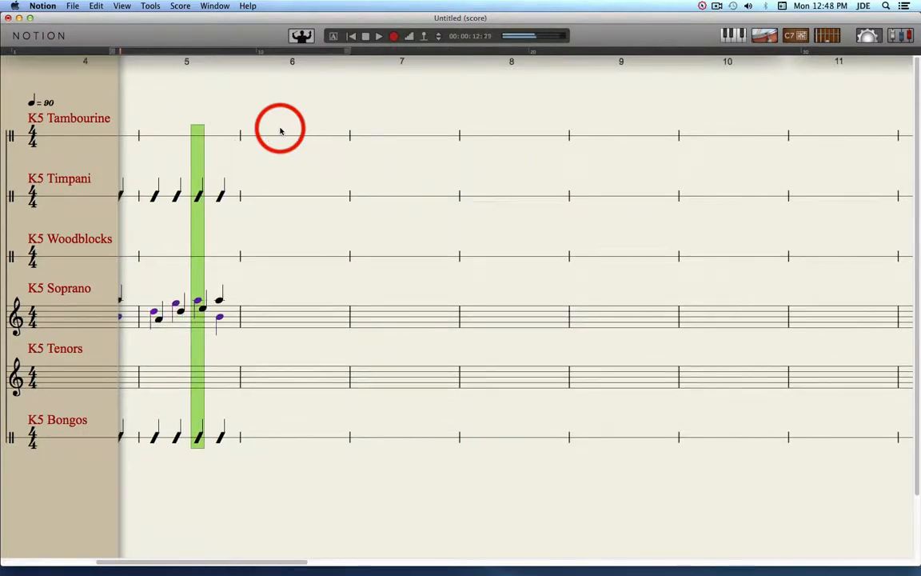
{"action": "left_click", "coordinate": [280, 131]}
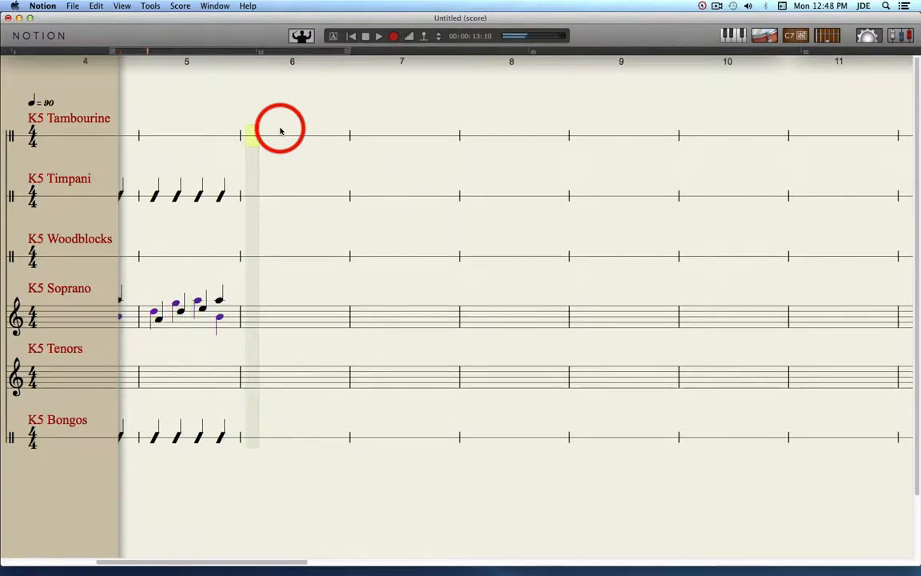